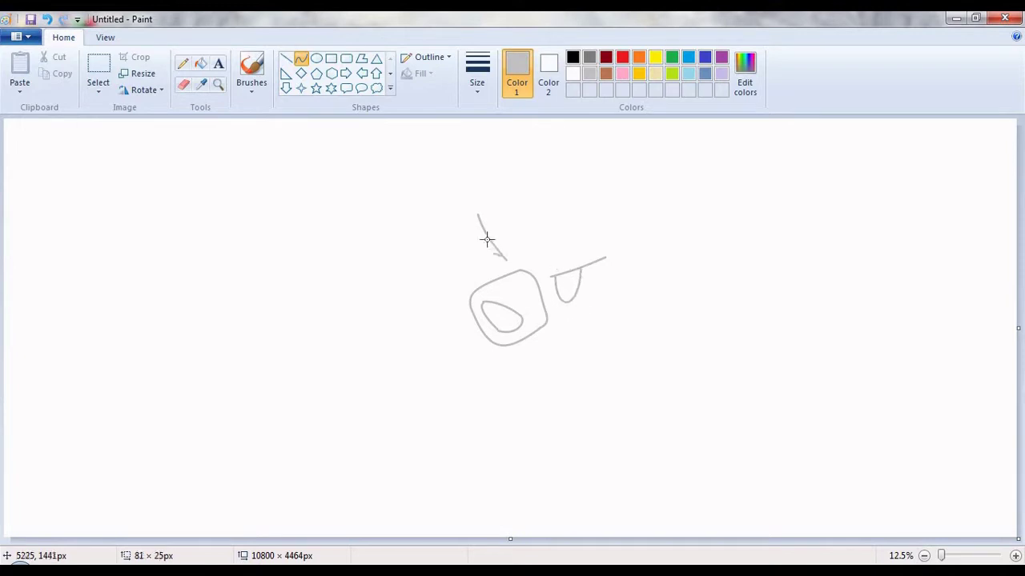
# Sketch the left eye, the hair curves above both eyes and the face outline around the snout with light gray curves
pyautogui.moveTo(486, 284); pyautogui.dragTo(459, 274)
pyautogui.moveTo(449, 235)
pyautogui.mouseDown()
pyautogui.moveTo(503, 229)
pyautogui.moveTo(469, 256)
pyautogui.mouseUp()
pyautogui.moveTo(556, 225)
pyautogui.mouseDown()
pyautogui.moveTo(623, 280)
pyautogui.moveTo(559, 258)
pyautogui.moveTo(568, 291)
pyautogui.mouseUp()
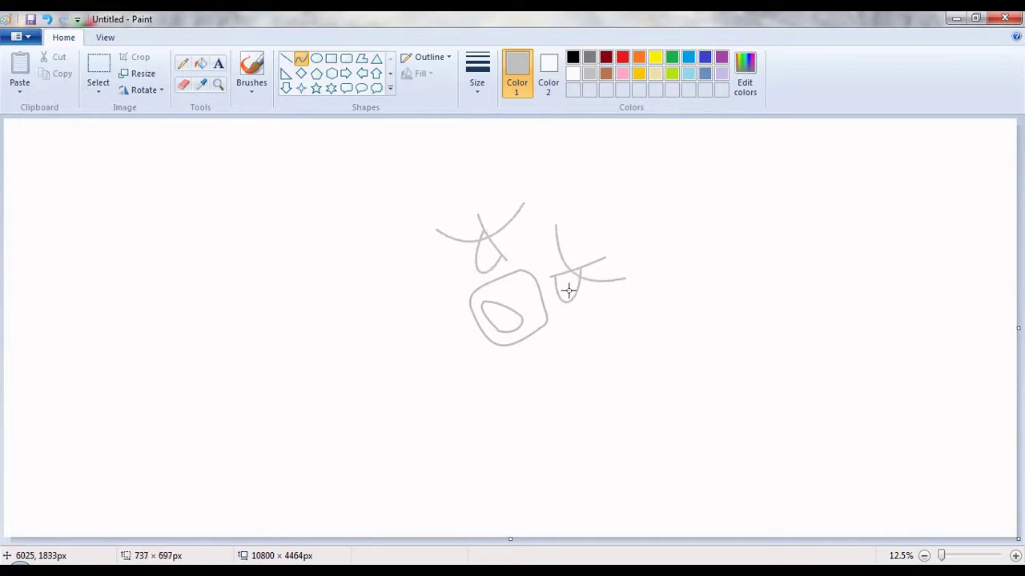
pyautogui.moveTo(538, 327)
pyautogui.mouseDown()
pyautogui.moveTo(567, 333)
pyautogui.moveTo(560, 339)
pyautogui.mouseUp()
pyautogui.moveTo(454, 240); pyautogui.dragTo(468, 303)
pyautogui.moveTo(468, 303)
pyautogui.mouseDown()
pyautogui.moveTo(449, 276)
pyautogui.moveTo(428, 284)
pyautogui.mouseUp()
# Move the whole head sketch lower on the canvas and draw the rounded hair lobes around it with gray curves
pyautogui.hotkey('ctrl', 'a')
pyautogui.click(300, 57)
pyautogui.moveTo(486, 222)
pyautogui.mouseDown()
pyautogui.moveTo(457, 195)
pyautogui.moveTo(393, 220)
pyautogui.mouseUp()
pyautogui.moveTo(578, 260)
pyautogui.mouseDown()
pyautogui.moveTo(584, 323)
pyautogui.moveTo(627, 290)
pyautogui.moveTo(641, 295)
pyautogui.mouseUp()
pyautogui.moveTo(505, 208); pyautogui.dragTo(431, 220)
pyautogui.moveTo(469, 210); pyautogui.dragTo(480, 179)
pyautogui.moveTo(544, 224)
pyautogui.mouseDown()
pyautogui.moveTo(606, 270)
pyautogui.moveTo(627, 219)
pyautogui.moveTo(616, 240)
pyautogui.mouseUp()
pyautogui.moveTo(536, 196)
pyautogui.mouseDown()
pyautogui.moveTo(494, 199)
pyautogui.moveTo(512, 181)
pyautogui.mouseUp()
pyautogui.moveTo(583, 216)
pyautogui.mouseDown()
pyautogui.moveTo(535, 199)
pyautogui.moveTo(561, 176)
pyautogui.mouseUp()
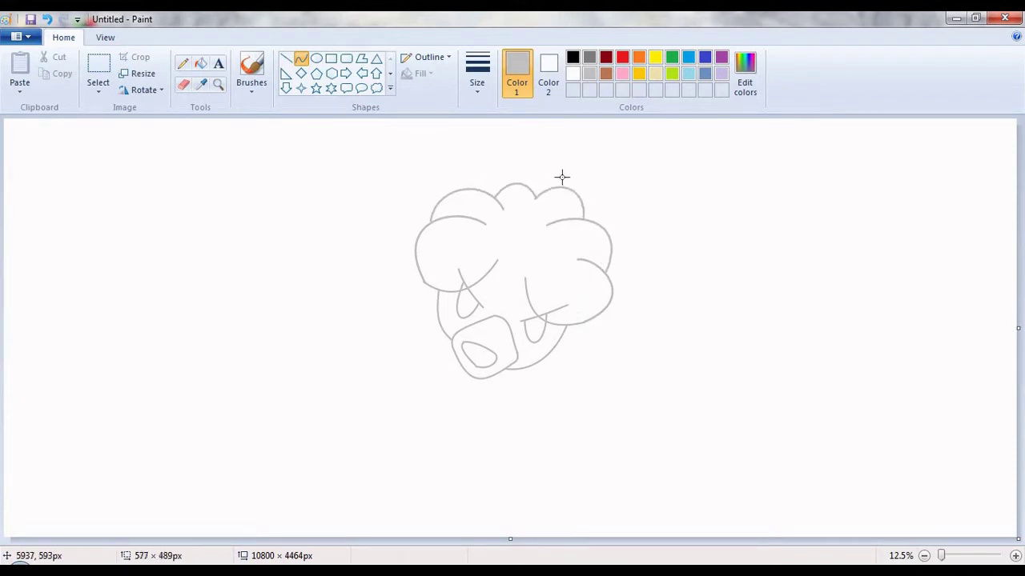
# Sketch a small mouth curve beneath the snout and move the whole sketch higher on the canvas
pyautogui.moveTo(516, 369); pyautogui.dragTo(503, 373)
pyautogui.hotkey('ctrl', 'a')
pyautogui.moveTo(526, 282); pyautogui.dragTo(512, 240)
# Sketch both outstretched arms with rounded, clawed hands on either side of the head using gray curves
pyautogui.click(301, 58)
pyautogui.moveTo(448, 311); pyautogui.dragTo(389, 316)
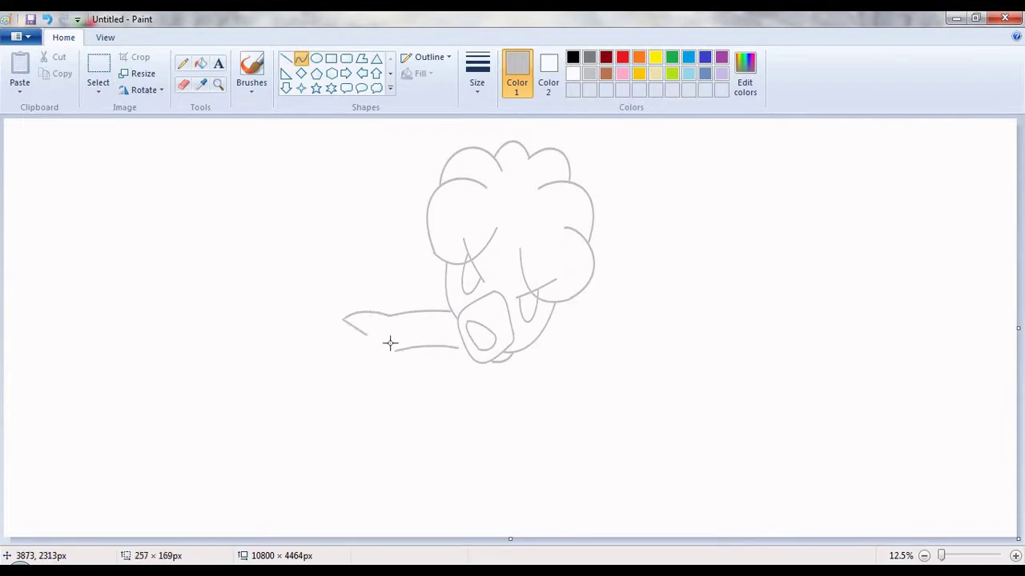
pyautogui.moveTo(390, 343); pyautogui.dragTo(344, 320)
pyautogui.moveTo(329, 344); pyautogui.dragTo(323, 381)
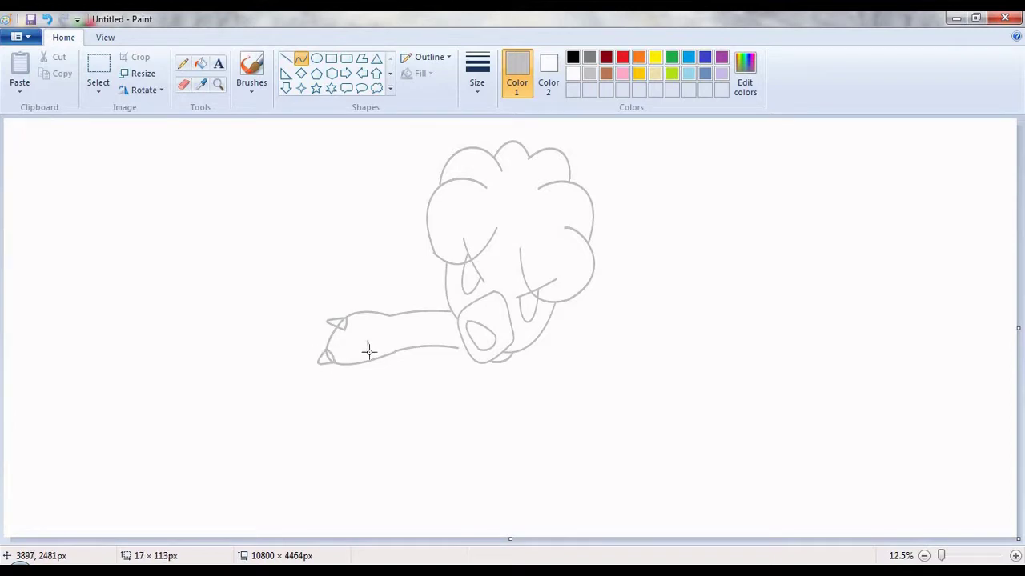
pyautogui.moveTo(588, 357); pyautogui.dragTo(556, 358)
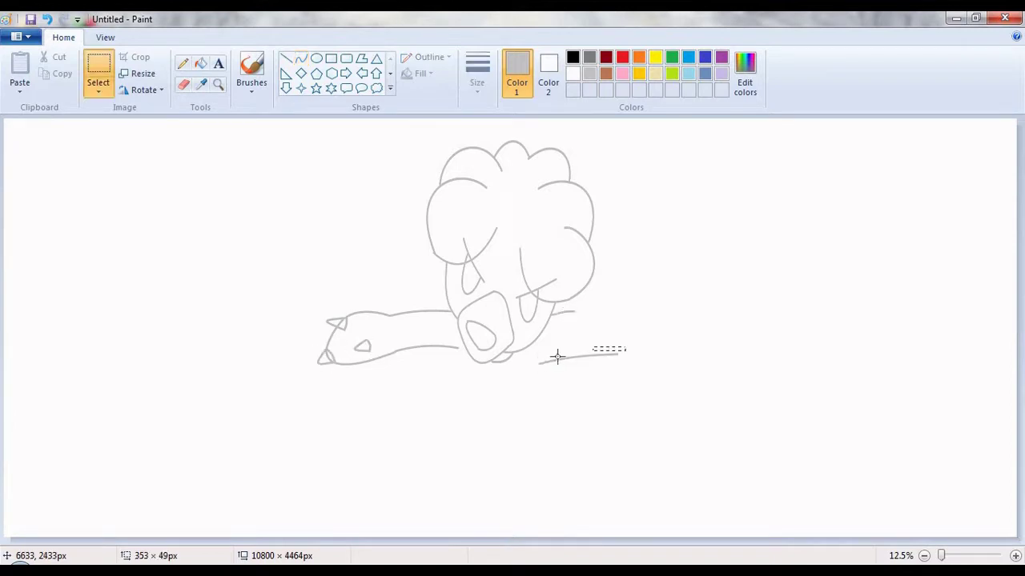
pyautogui.moveTo(571, 312)
pyautogui.mouseDown()
pyautogui.moveTo(612, 309)
pyautogui.moveTo(645, 377)
pyautogui.moveTo(656, 329)
pyautogui.moveTo(610, 318)
pyautogui.moveTo(631, 344)
pyautogui.moveTo(519, 357)
pyautogui.moveTo(368, 488)
pyautogui.moveTo(609, 531)
pyautogui.mouseUp()
# Sketch the rounded body with its notched belly patch and the left leg with a clawed foot in gray
pyautogui.moveTo(505, 376)
pyautogui.mouseDown()
pyautogui.moveTo(434, 448)
pyautogui.moveTo(441, 386)
pyautogui.moveTo(432, 398)
pyautogui.mouseUp()
pyautogui.moveTo(503, 399); pyautogui.dragTo(550, 450)
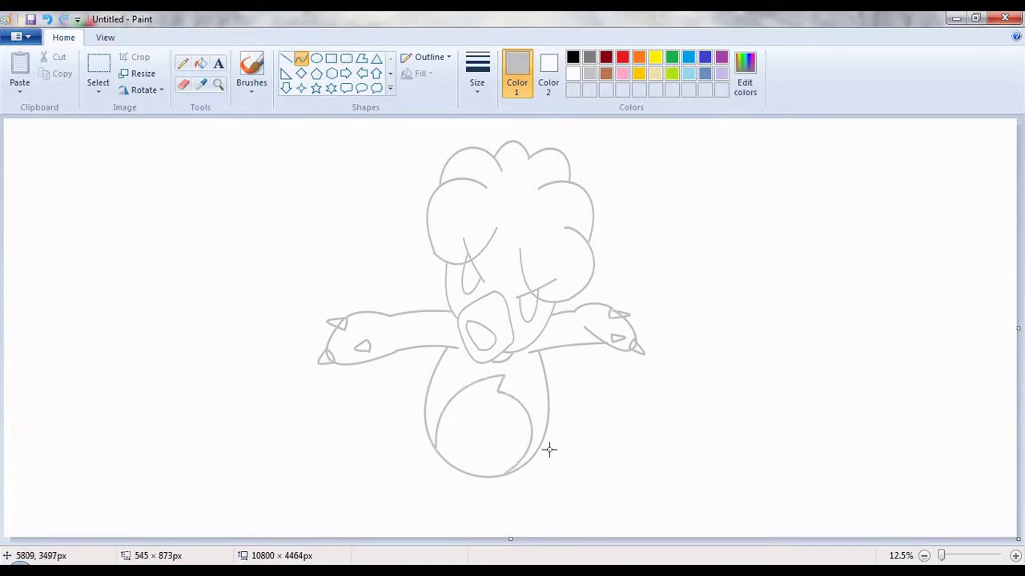
pyautogui.moveTo(401, 412); pyautogui.dragTo(385, 441)
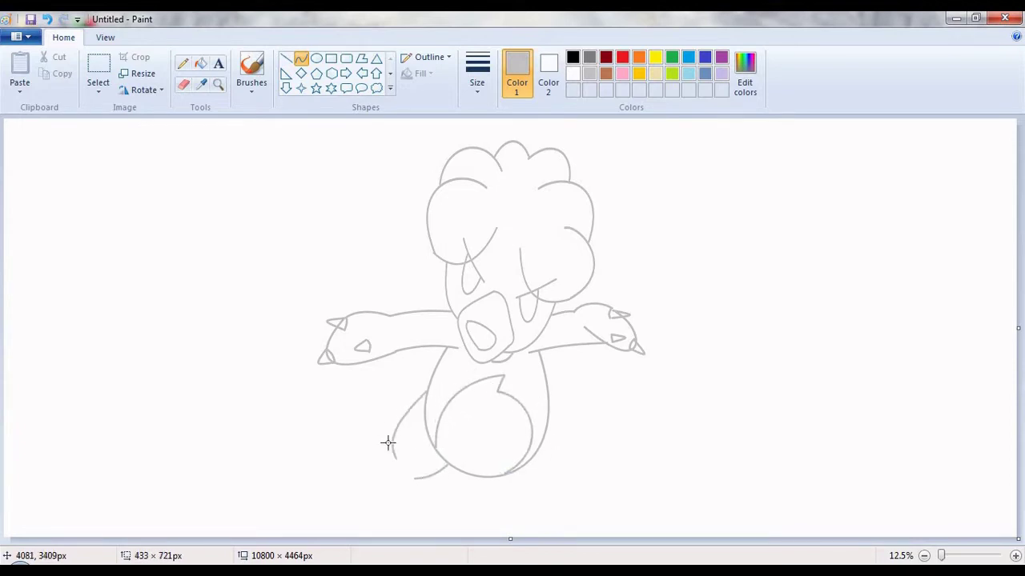
pyautogui.moveTo(414, 477); pyautogui.dragTo(392, 489)
pyautogui.moveTo(319, 483)
pyautogui.mouseDown()
pyautogui.moveTo(398, 499)
pyautogui.moveTo(300, 526)
pyautogui.moveTo(377, 524)
pyautogui.moveTo(323, 485)
pyautogui.mouseUp()
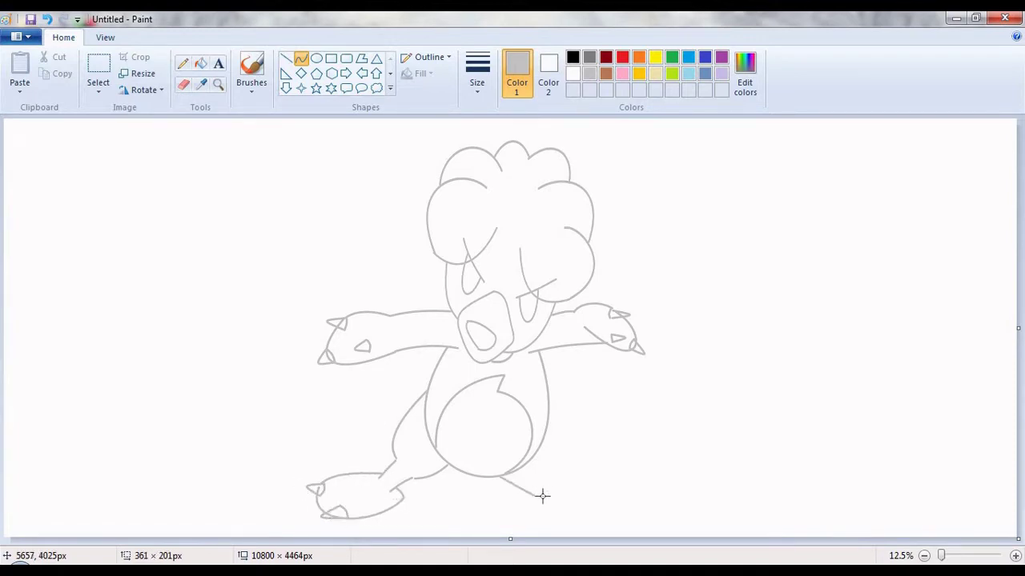
# Sketch the right leg with its clawed foot and the pointed tail behind the body in gray
pyautogui.moveTo(566, 469); pyautogui.dragTo(574, 466)
pyautogui.moveTo(580, 383); pyautogui.dragTo(553, 395)
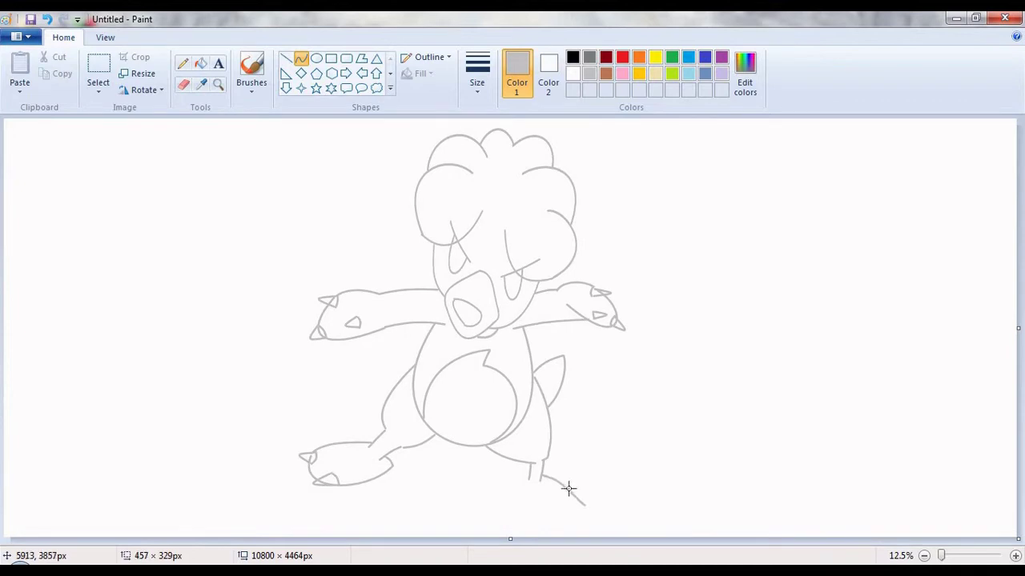
pyautogui.moveTo(506, 477); pyautogui.dragTo(515, 511)
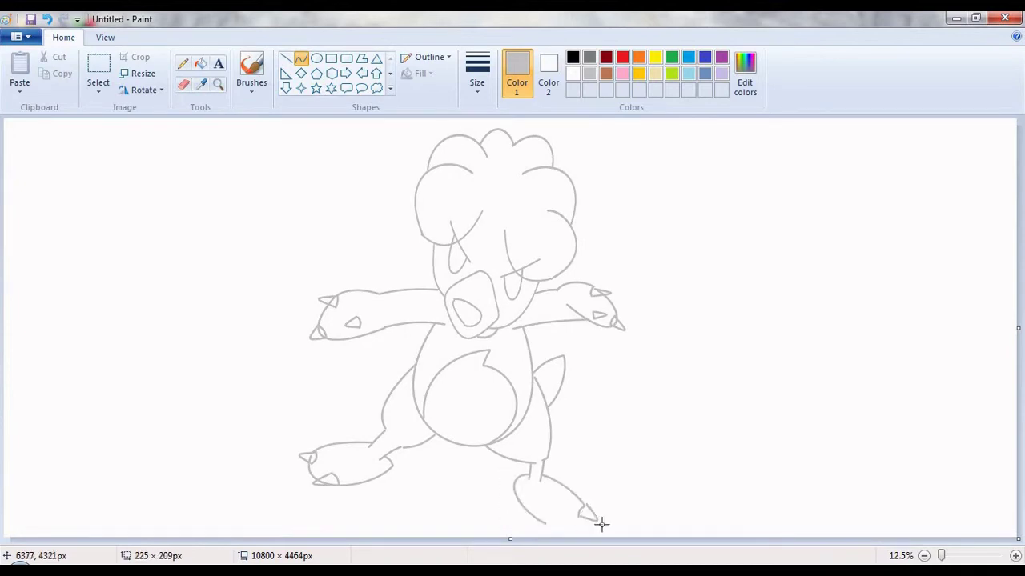
pyautogui.moveTo(601, 524); pyautogui.dragTo(597, 521)
pyautogui.moveTo(558, 518); pyautogui.dragTo(542, 521)
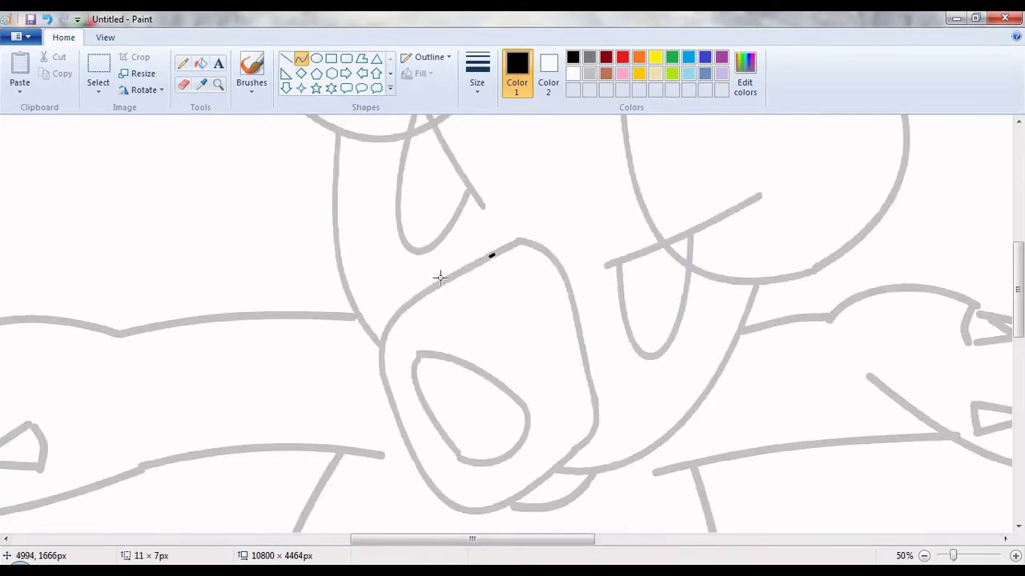
# Trace the rounded four-sided snout outline over the gray sketch with black curves
pyautogui.moveTo(485, 256); pyautogui.dragTo(402, 306)
pyautogui.moveTo(494, 254)
pyautogui.mouseDown()
pyautogui.moveTo(574, 298)
pyautogui.moveTo(545, 236)
pyautogui.mouseUp()
pyautogui.moveTo(402, 306)
pyautogui.mouseDown()
pyautogui.moveTo(392, 403)
pyautogui.moveTo(376, 345)
pyautogui.mouseUp()
pyautogui.moveTo(393, 405); pyautogui.dragTo(526, 486)
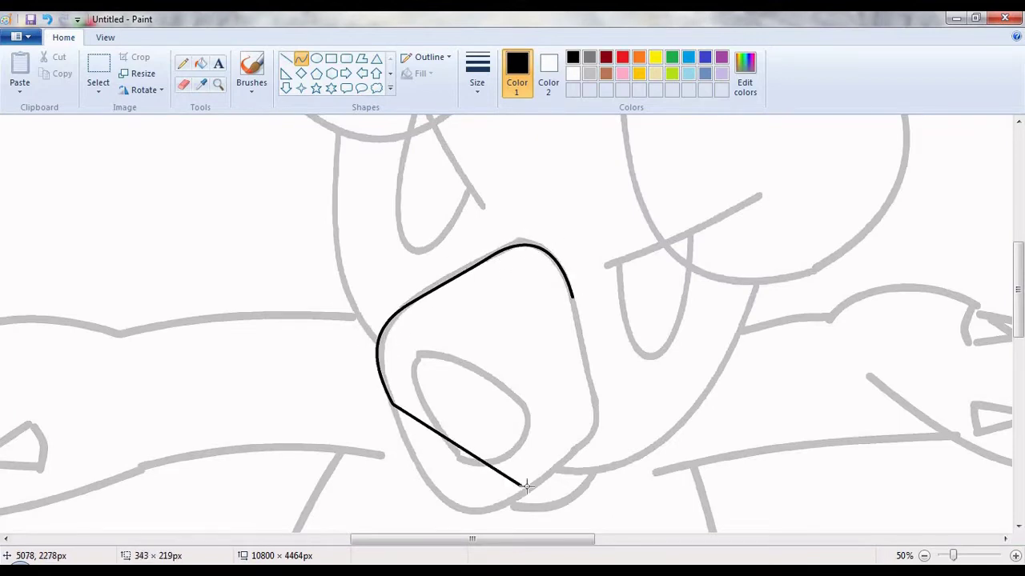
pyautogui.moveTo(460, 445); pyautogui.dragTo(470, 531)
pyautogui.moveTo(573, 298); pyautogui.dragTo(594, 374)
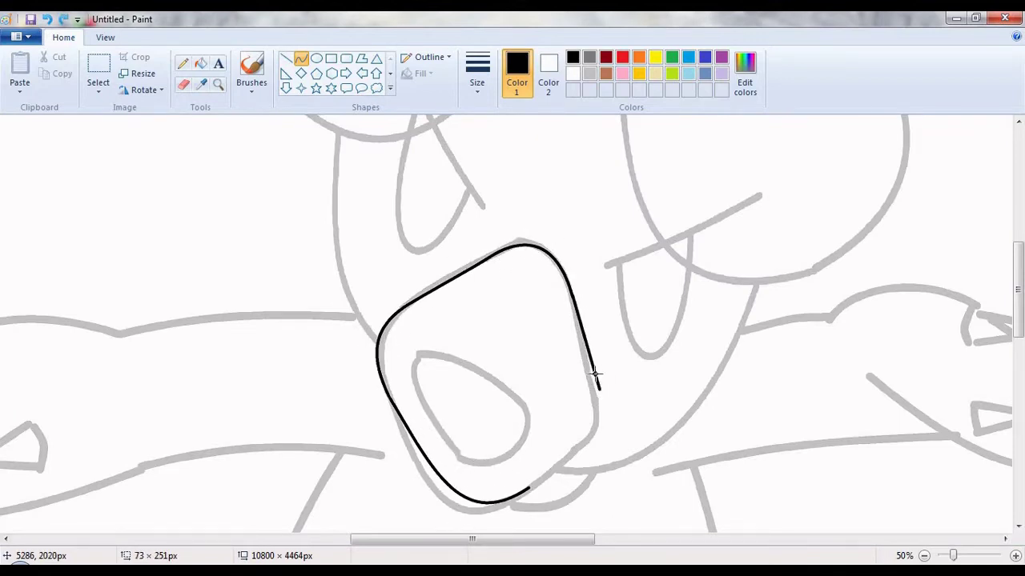
pyautogui.moveTo(528, 488); pyautogui.dragTo(599, 392)
pyautogui.moveTo(593, 439); pyautogui.dragTo(605, 426)
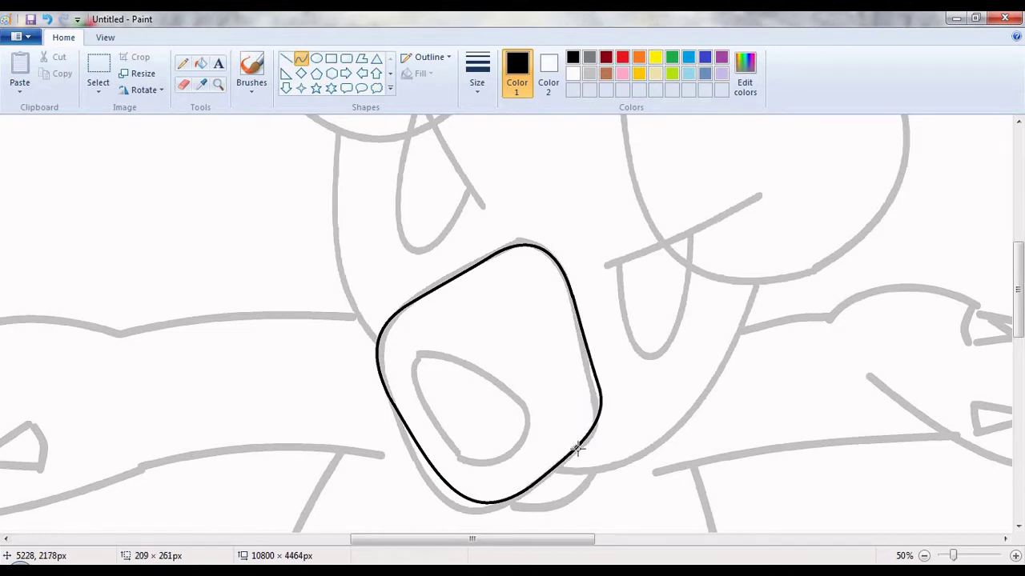
# Trace the oval shape inside the snout in black and add a second inner contour along its edge
pyautogui.moveTo(437, 356); pyautogui.dragTo(414, 391)
pyautogui.moveTo(408, 364); pyautogui.dragTo(404, 352)
pyautogui.moveTo(509, 392); pyautogui.dragTo(519, 446)
pyautogui.moveTo(532, 420)
pyautogui.mouseDown()
pyautogui.moveTo(542, 413)
pyautogui.moveTo(538, 430)
pyautogui.mouseUp()
pyautogui.moveTo(437, 355)
pyautogui.mouseDown()
pyautogui.moveTo(511, 392)
pyautogui.moveTo(457, 416)
pyautogui.mouseUp()
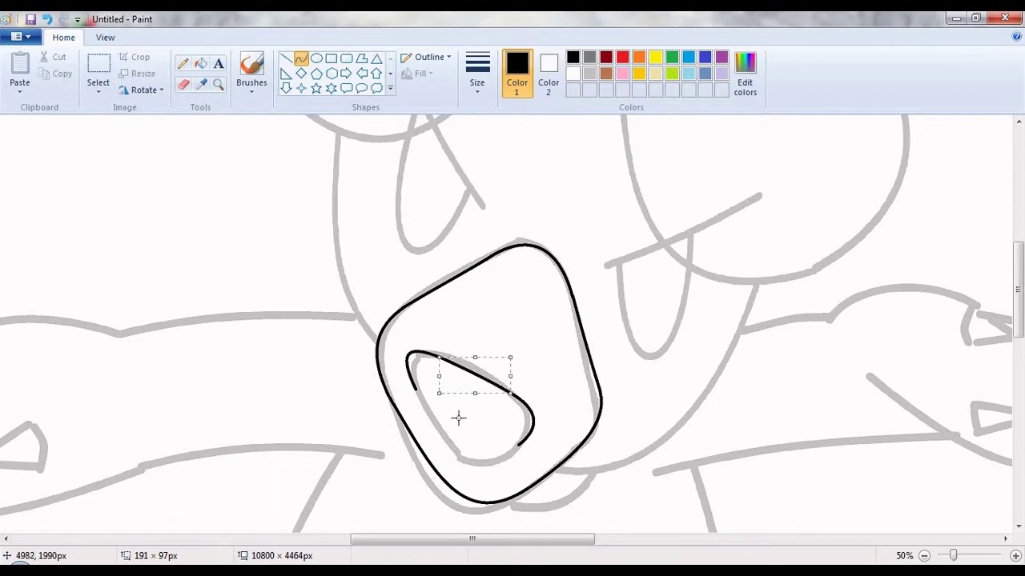
pyautogui.moveTo(518, 445); pyautogui.dragTo(415, 391)
pyautogui.moveTo(434, 423); pyautogui.dragTo(470, 482)
pyautogui.moveTo(512, 394); pyautogui.dragTo(524, 414)
pyautogui.moveTo(423, 388); pyautogui.dragTo(420, 397)
pyautogui.moveTo(421, 391); pyautogui.dragTo(429, 365)
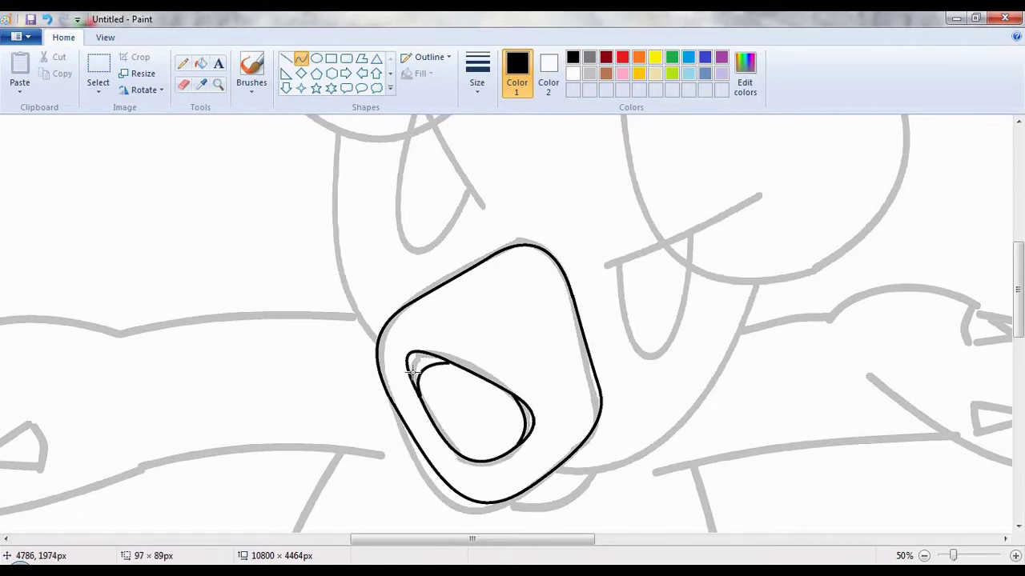
# Trace the hair curve above the right eye and outline that eye with its brow, pupil and highlights in black
pyautogui.scroll(3, 675, 328)
pyautogui.moveTo(619, 197)
pyautogui.mouseDown()
pyautogui.moveTo(696, 366)
pyautogui.moveTo(640, 317)
pyautogui.moveTo(670, 343)
pyautogui.mouseUp()
pyautogui.moveTo(671, 343); pyautogui.dragTo(643, 451)
pyautogui.moveTo(616, 390)
pyautogui.mouseDown()
pyautogui.moveTo(665, 472)
pyautogui.moveTo(709, 437)
pyautogui.mouseUp()
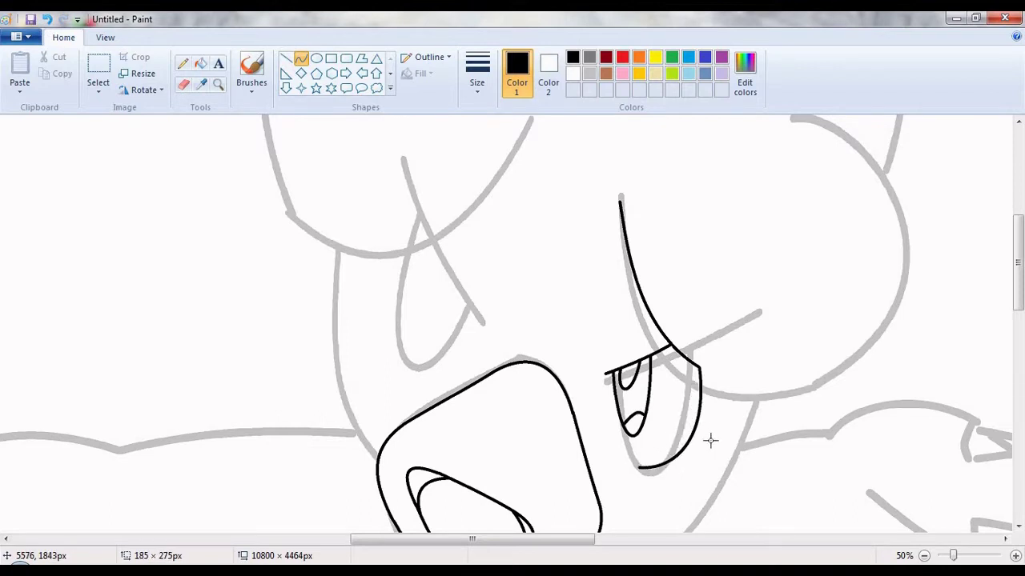
# Trace the lower edge of the left hair lobe and outline the left eye with its brow, pupil and highlights
pyautogui.moveTo(535, 145)
pyautogui.mouseDown()
pyautogui.moveTo(463, 223)
pyautogui.moveTo(297, 217)
pyautogui.mouseUp()
pyautogui.moveTo(364, 237); pyautogui.dragTo(360, 263)
pyautogui.click(360, 262)
pyautogui.moveTo(431, 238); pyautogui.dragTo(481, 321)
pyautogui.moveTo(441, 276)
pyautogui.mouseDown()
pyautogui.moveTo(413, 355)
pyautogui.moveTo(449, 375)
pyautogui.moveTo(445, 387)
pyautogui.moveTo(456, 289)
pyautogui.moveTo(435, 350)
pyautogui.mouseUp()
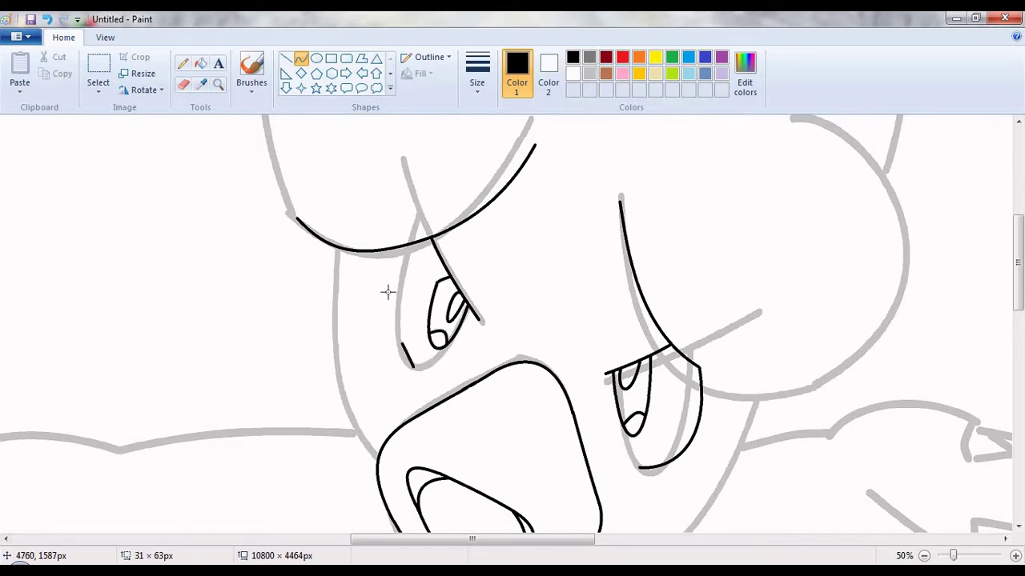
pyautogui.moveTo(387, 292); pyautogui.dragTo(355, 327)
# Trace the left cheek line from the hair lobe down to the snout in black
pyautogui.scroll(-2, 355, 327)
pyautogui.moveTo(336, 160); pyautogui.dragTo(376, 368)
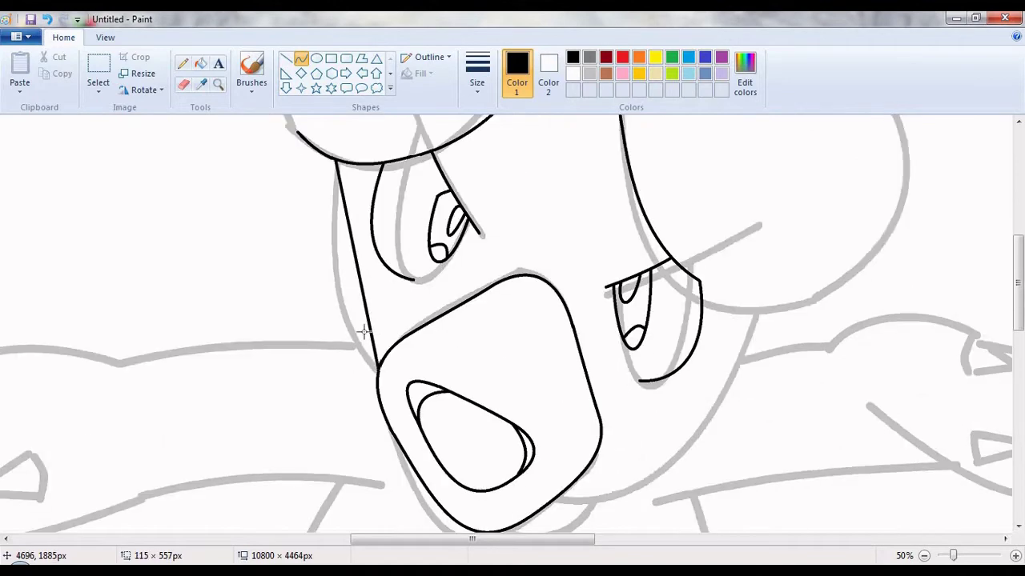
pyautogui.moveTo(362, 331); pyautogui.dragTo(329, 305)
# Trace the bottom, top and outer edges of the lower right hair lobe with black curves
pyautogui.scroll(4, 329, 304)
pyautogui.moveTo(701, 434); pyautogui.dragTo(866, 410)
pyautogui.moveTo(766, 435); pyautogui.dragTo(818, 458)
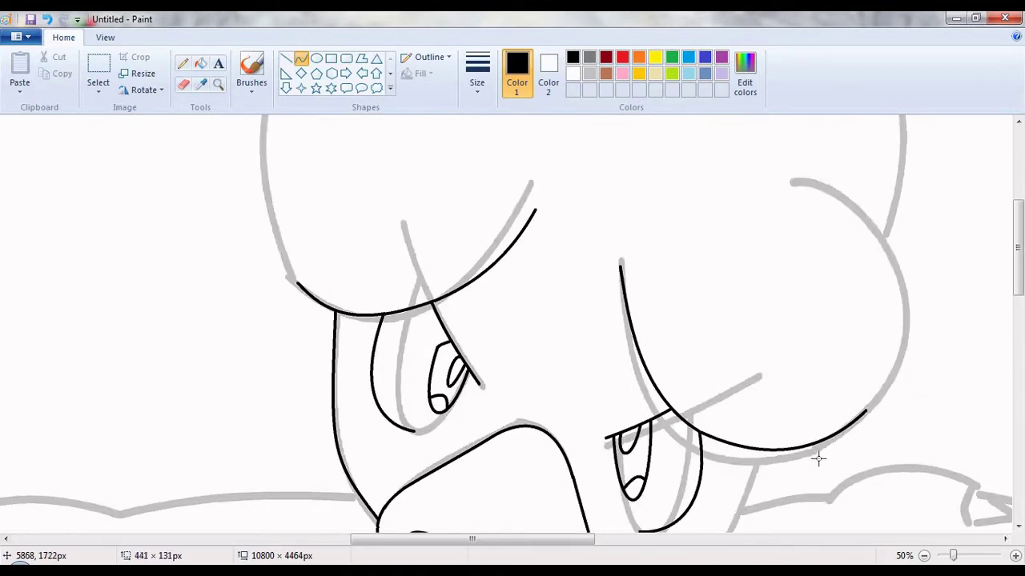
pyautogui.moveTo(768, 194); pyautogui.dragTo(889, 236)
pyautogui.moveTo(833, 204); pyautogui.dragTo(839, 178)
pyautogui.moveTo(887, 240)
pyautogui.mouseDown()
pyautogui.moveTo(871, 329)
pyautogui.moveTo(894, 237)
pyautogui.moveTo(926, 359)
pyautogui.mouseUp()
# Trace the right jaw line from the lower right hair lobe down to the snout in black
pyautogui.scroll(-5, 665, 425)
pyautogui.moveTo(757, 267); pyautogui.dragTo(568, 452)
pyautogui.moveTo(688, 404)
pyautogui.mouseDown()
pyautogui.moveTo(698, 393)
pyautogui.moveTo(707, 409)
pyautogui.moveTo(676, 444)
pyautogui.mouseUp()
pyautogui.click(200, 63)
pyautogui.click(590, 72)
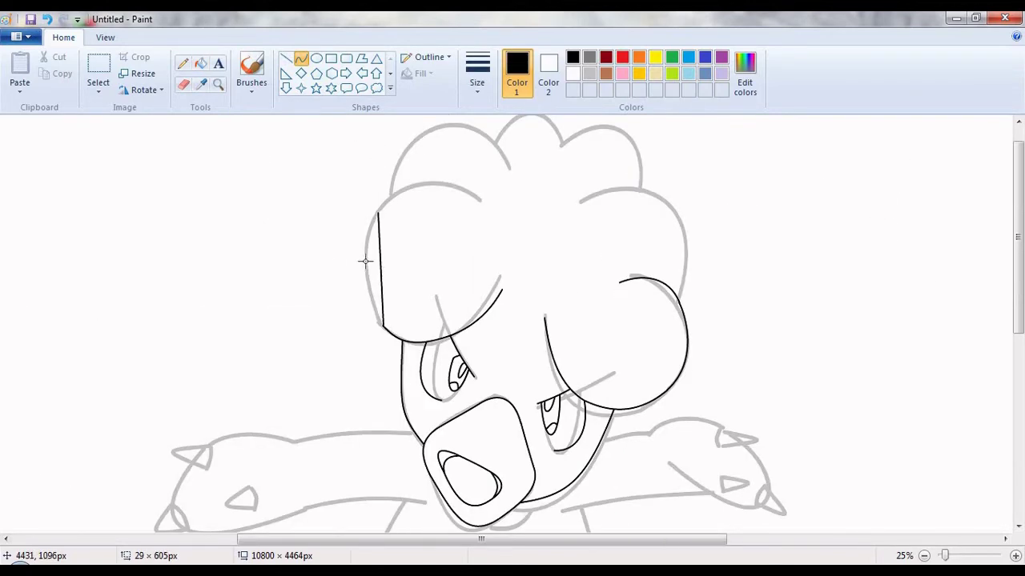
# Trace the large left hair lobe and the smaller upper left lobe with black curves
pyautogui.moveTo(366, 259); pyautogui.dragTo(345, 281)
pyautogui.moveTo(374, 210); pyautogui.dragTo(484, 207)
pyautogui.moveTo(432, 209)
pyautogui.mouseDown()
pyautogui.moveTo(402, 185)
pyautogui.moveTo(441, 165)
pyautogui.mouseUp()
pyautogui.scroll(1, 441, 165)
pyautogui.moveTo(388, 227)
pyautogui.mouseDown()
pyautogui.moveTo(510, 194)
pyautogui.moveTo(366, 125)
pyautogui.mouseUp()
# Trace the large right hair lobe, the small top lobe and the upper right lobe with black curves
pyautogui.moveTo(696, 278)
pyautogui.mouseDown()
pyautogui.moveTo(680, 331)
pyautogui.moveTo(592, 228)
pyautogui.moveTo(626, 209)
pyautogui.moveTo(681, 204)
pyautogui.mouseUp()
pyautogui.moveTo(488, 164)
pyautogui.mouseDown()
pyautogui.moveTo(562, 170)
pyautogui.moveTo(496, 155)
pyautogui.moveTo(555, 103)
pyautogui.mouseUp()
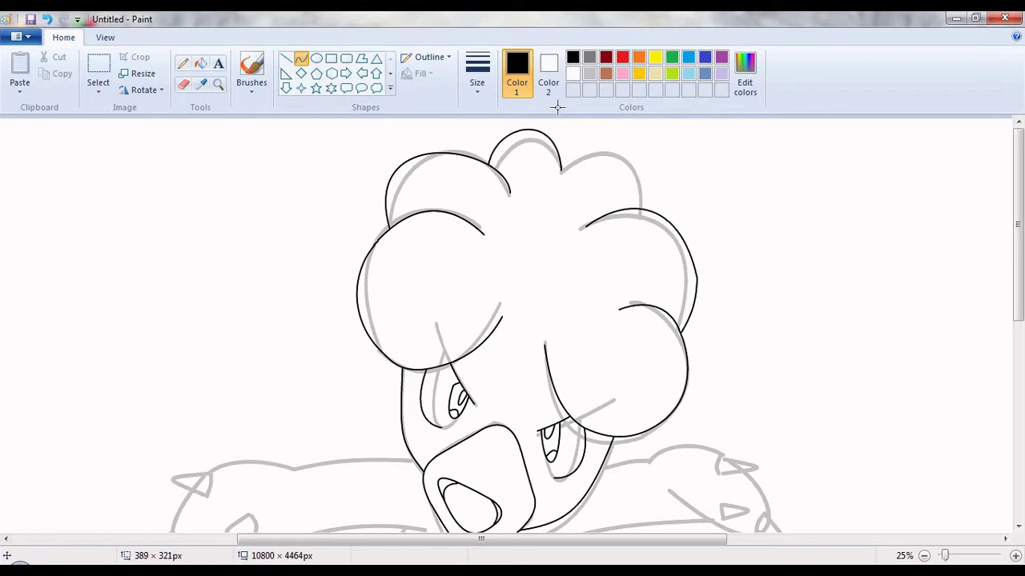
pyautogui.moveTo(563, 171); pyautogui.dragTo(648, 210)
pyautogui.moveTo(600, 179); pyautogui.dragTo(657, 152)
# Trace the left arm and its rounded hand with three pointed claws in black
pyautogui.scroll(-5, 537, 288)
pyautogui.moveTo(416, 247)
pyautogui.mouseDown()
pyautogui.moveTo(304, 240)
pyautogui.moveTo(218, 250)
pyautogui.mouseUp()
pyautogui.moveTo(265, 247)
pyautogui.mouseDown()
pyautogui.moveTo(301, 243)
pyautogui.moveTo(264, 232)
pyautogui.moveTo(210, 273)
pyautogui.mouseUp()
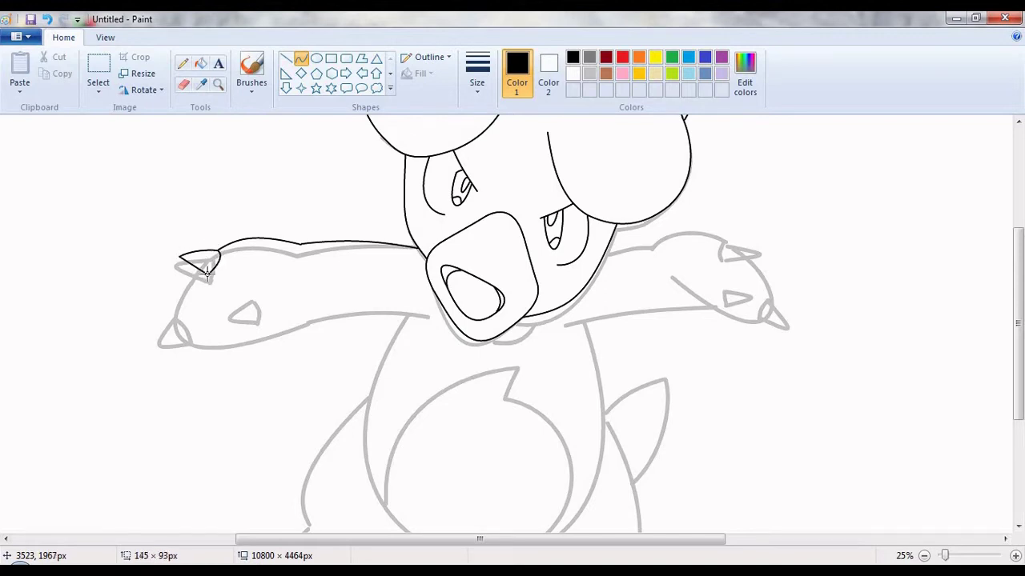
pyautogui.moveTo(422, 311); pyautogui.dragTo(307, 314)
pyautogui.moveTo(365, 312)
pyautogui.mouseDown()
pyautogui.moveTo(331, 300)
pyautogui.moveTo(366, 300)
pyautogui.mouseUp()
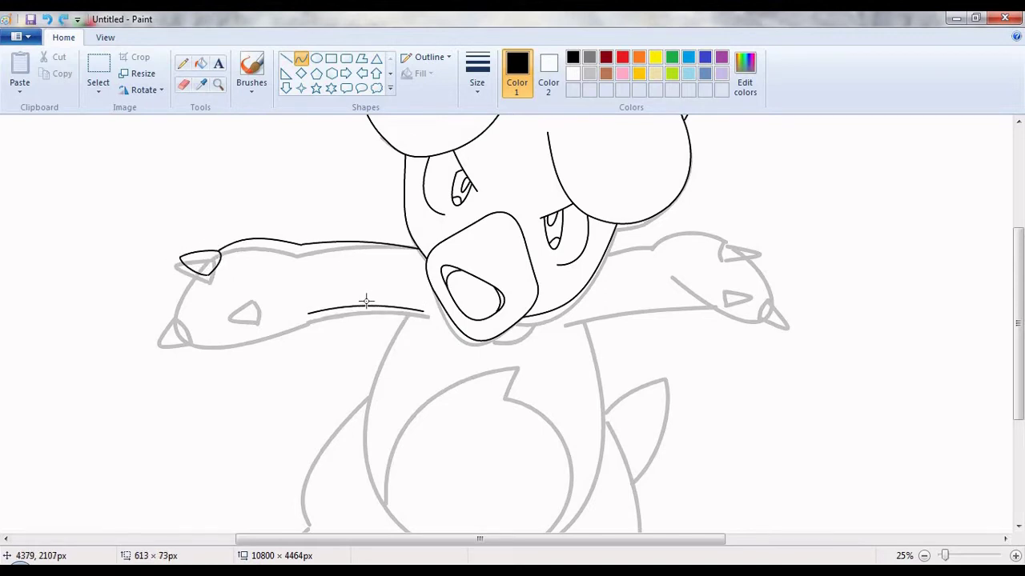
pyautogui.click(366, 300)
pyautogui.moveTo(191, 341); pyautogui.dragTo(182, 320)
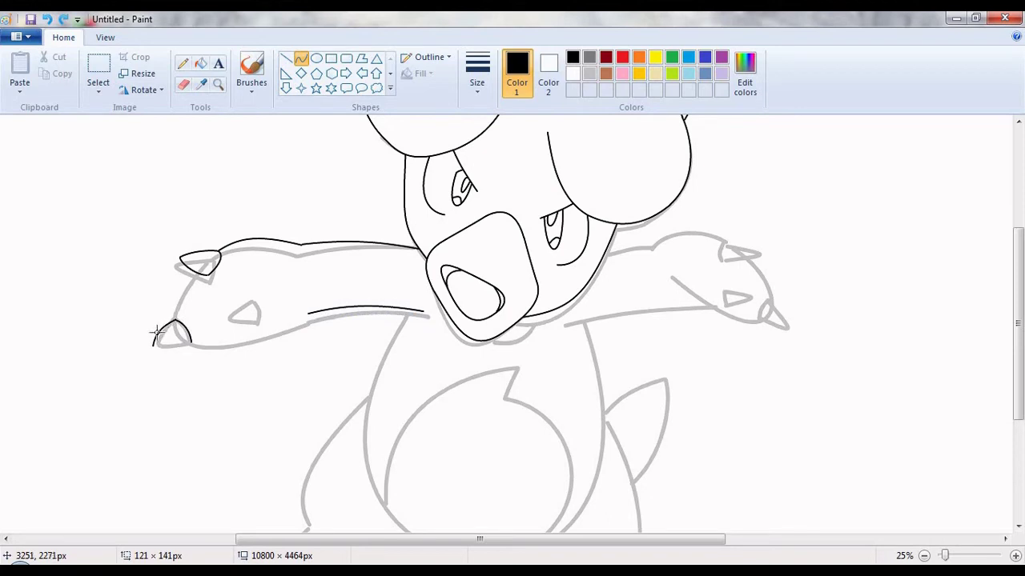
pyautogui.moveTo(289, 328); pyautogui.dragTo(243, 354)
pyautogui.click(243, 355)
pyautogui.moveTo(178, 318); pyautogui.dragTo(194, 274)
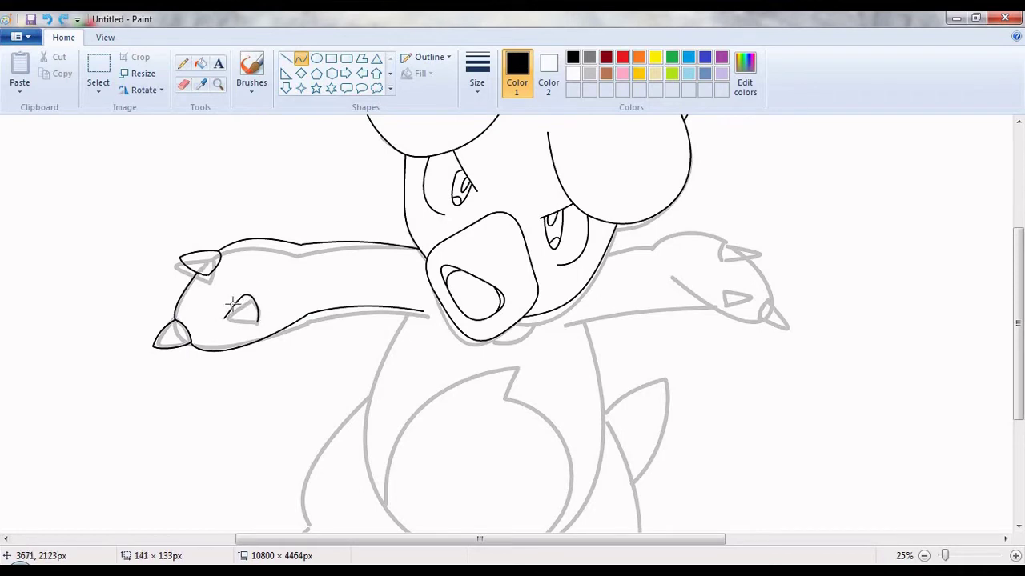
# Trace the mouth curve beneath the snout and the right arm with its three-clawed hand in black
pyautogui.moveTo(489, 339)
pyautogui.mouseDown()
pyautogui.moveTo(543, 314)
pyautogui.moveTo(599, 315)
pyautogui.moveTo(607, 306)
pyautogui.mouseUp()
pyautogui.click(614, 253)
pyautogui.click(606, 306)
pyautogui.moveTo(710, 243)
pyautogui.mouseDown()
pyautogui.moveTo(709, 261)
pyautogui.moveTo(653, 230)
pyautogui.mouseUp()
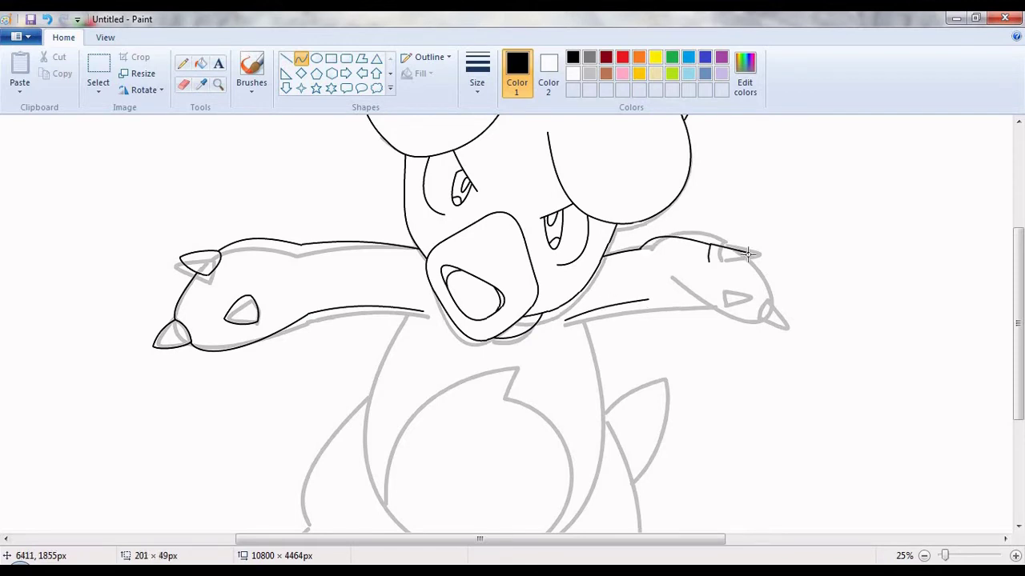
pyautogui.moveTo(713, 240); pyautogui.dragTo(719, 261)
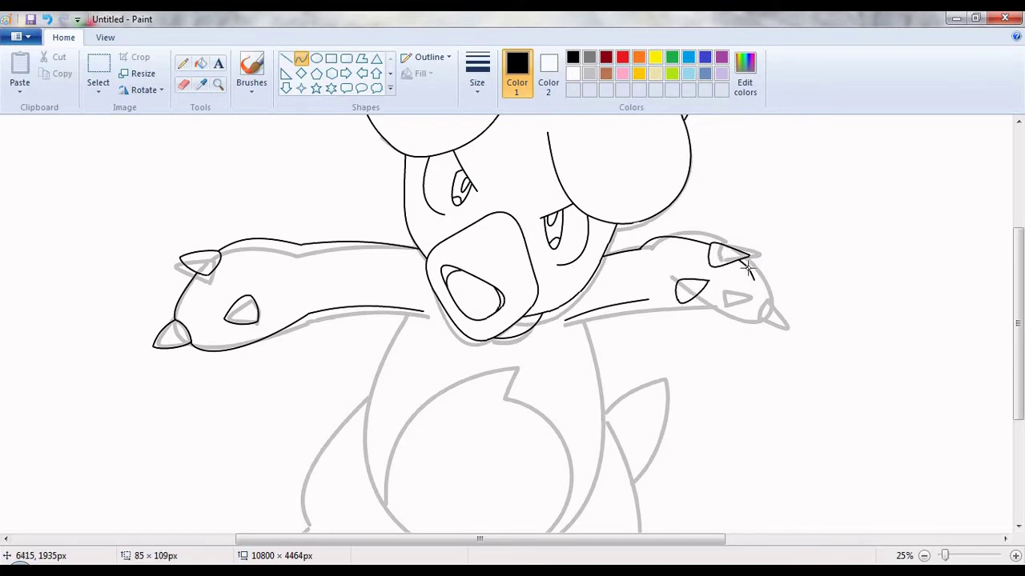
pyautogui.moveTo(749, 269)
pyautogui.mouseDown()
pyautogui.moveTo(650, 294)
pyautogui.moveTo(730, 336)
pyautogui.moveTo(704, 339)
pyautogui.mouseUp()
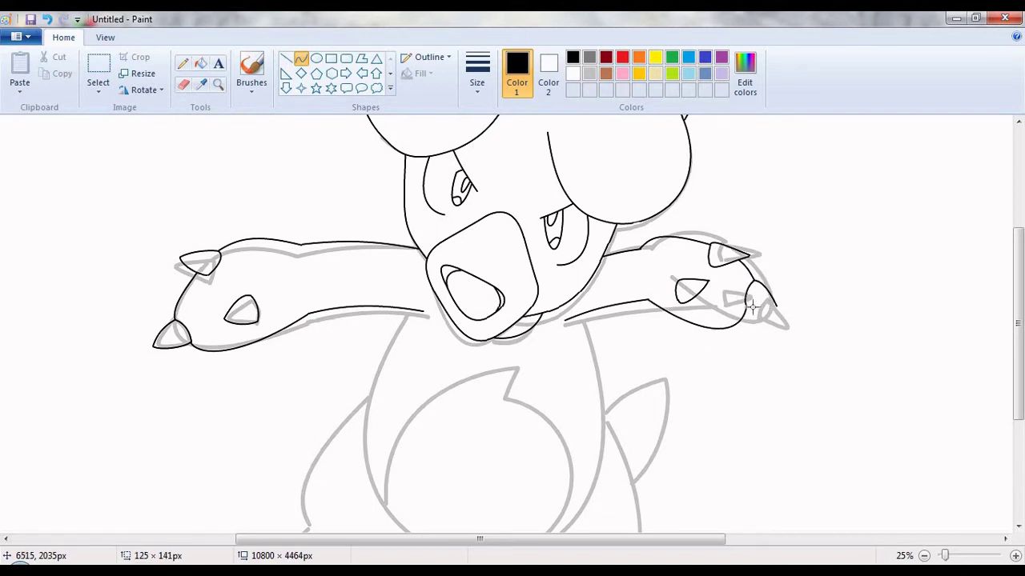
# Trace the rounded body outline and the notched belly patch inside it with black curves
pyautogui.scroll(-3, 748, 313)
pyautogui.moveTo(579, 260); pyautogui.dragTo(411, 255)
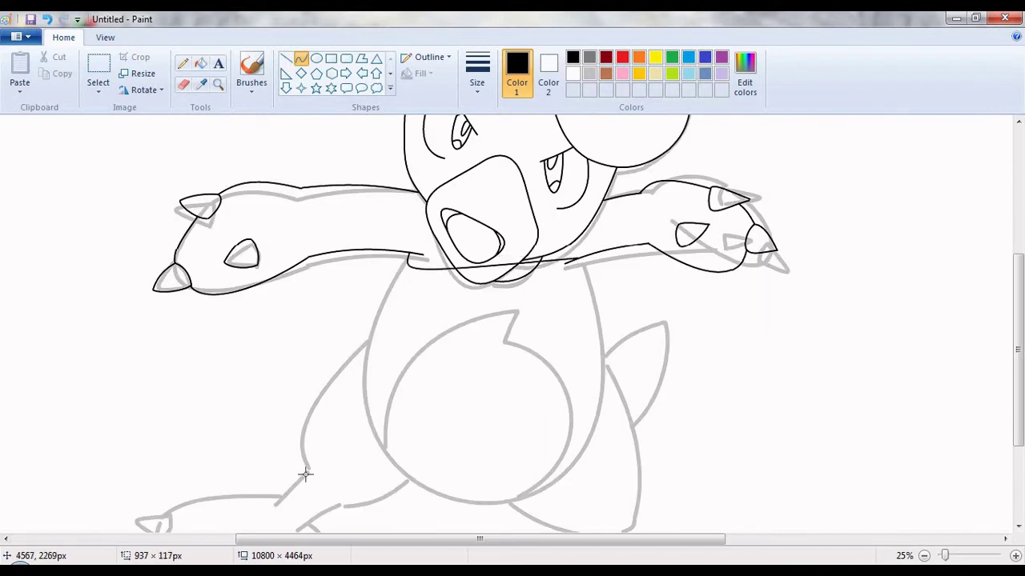
pyautogui.moveTo(304, 473); pyautogui.dragTo(295, 490)
pyautogui.moveTo(524, 392); pyautogui.dragTo(720, 572)
pyautogui.moveTo(516, 297); pyautogui.dragTo(389, 441)
pyautogui.moveTo(448, 372)
pyautogui.mouseDown()
pyautogui.moveTo(477, 297)
pyautogui.moveTo(416, 309)
pyautogui.moveTo(366, 346)
pyautogui.moveTo(389, 340)
pyautogui.mouseUp()
pyautogui.moveTo(503, 329); pyautogui.dragTo(517, 497)
pyautogui.moveTo(545, 344); pyautogui.dragTo(606, 448)
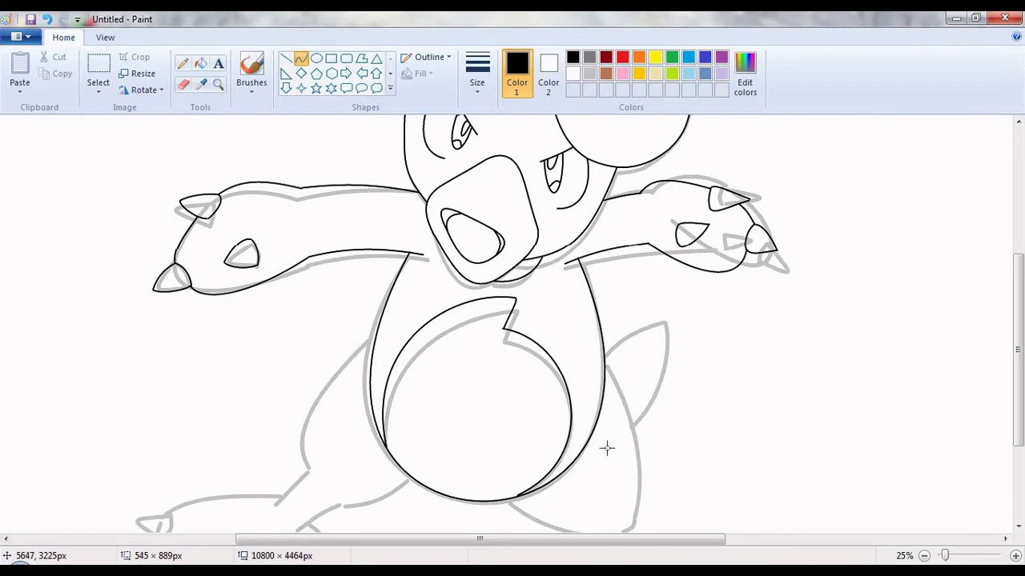
# Fill the leftover gray sketch segments inside the belly, mouth, right hand and claws, and left palm claw with white
pyautogui.click(200, 63)
pyautogui.rightClick(427, 353)
pyautogui.rightClick(512, 272)
pyautogui.rightClick(698, 229)
pyautogui.rightClick(733, 197)
pyautogui.rightClick(760, 243)
pyautogui.rightClick(249, 253)
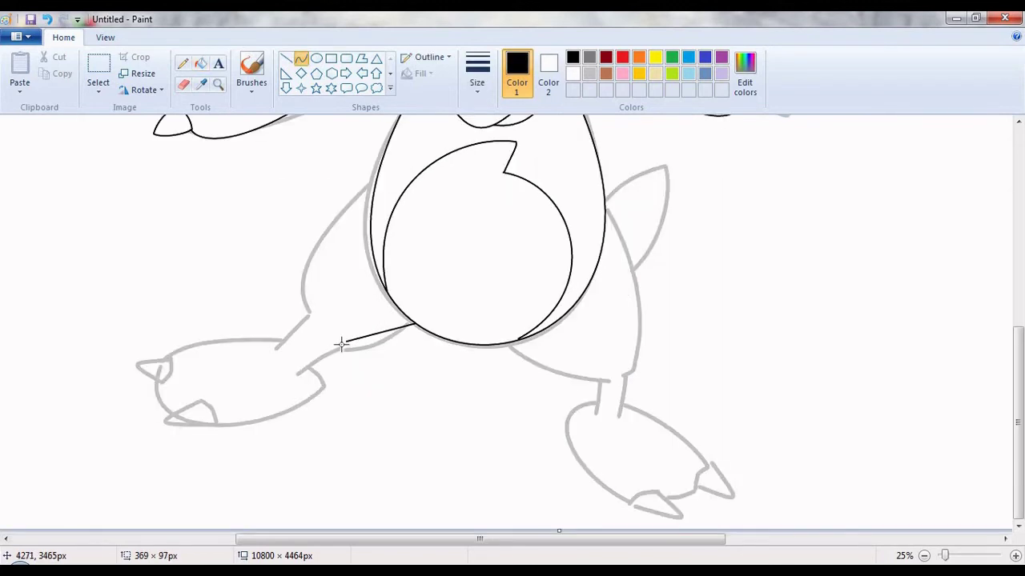
# Trace the left leg and its oval foot with two pointed claws in black
pyautogui.moveTo(334, 356); pyautogui.dragTo(385, 350)
pyautogui.moveTo(376, 180)
pyautogui.mouseDown()
pyautogui.moveTo(314, 320)
pyautogui.moveTo(315, 226)
pyautogui.moveTo(282, 297)
pyautogui.mouseUp()
pyautogui.moveTo(340, 346); pyautogui.dragTo(305, 370)
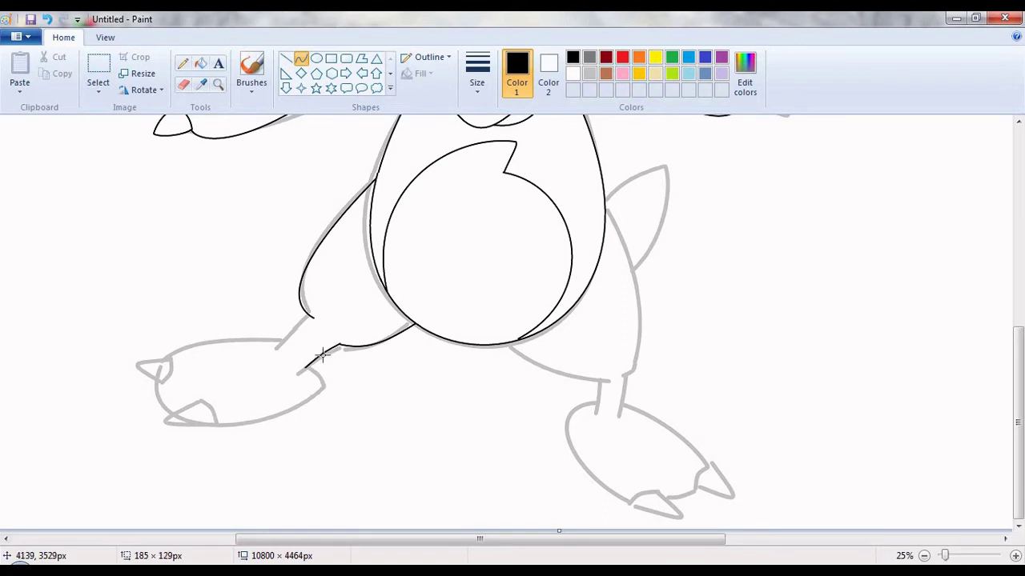
pyautogui.moveTo(297, 334); pyautogui.dragTo(154, 361)
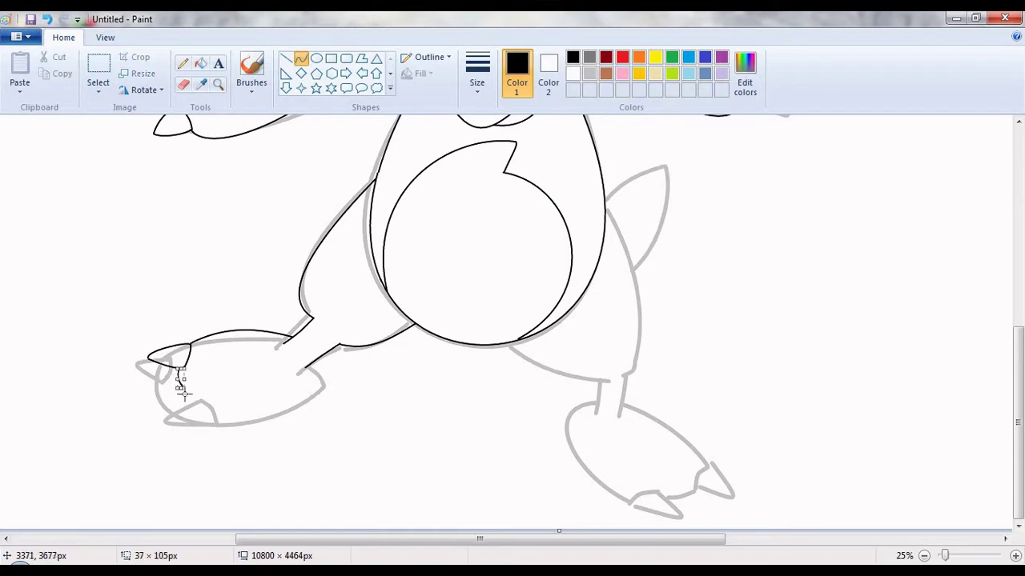
pyautogui.moveTo(168, 399)
pyautogui.mouseDown()
pyautogui.moveTo(220, 384)
pyautogui.moveTo(222, 404)
pyautogui.moveTo(164, 398)
pyautogui.moveTo(356, 362)
pyautogui.moveTo(337, 405)
pyautogui.moveTo(306, 424)
pyautogui.mouseUp()
pyautogui.click(222, 394)
# Trace the right leg down to the ankle and the pointed tail behind it with black curves
pyautogui.moveTo(505, 343); pyautogui.dragTo(595, 404)
pyautogui.moveTo(631, 370); pyautogui.dragTo(621, 410)
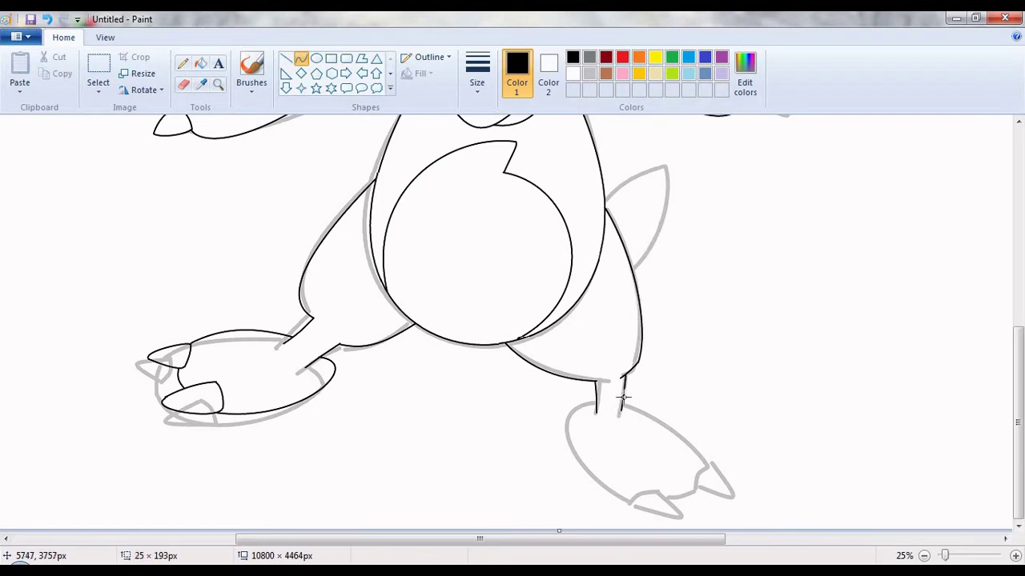
pyautogui.moveTo(658, 165); pyautogui.dragTo(661, 165)
# Trace the oval right foot and its two pointed claws with black curves
pyautogui.moveTo(623, 406); pyautogui.dragTo(705, 461)
pyautogui.moveTo(651, 419); pyautogui.dragTo(675, 427)
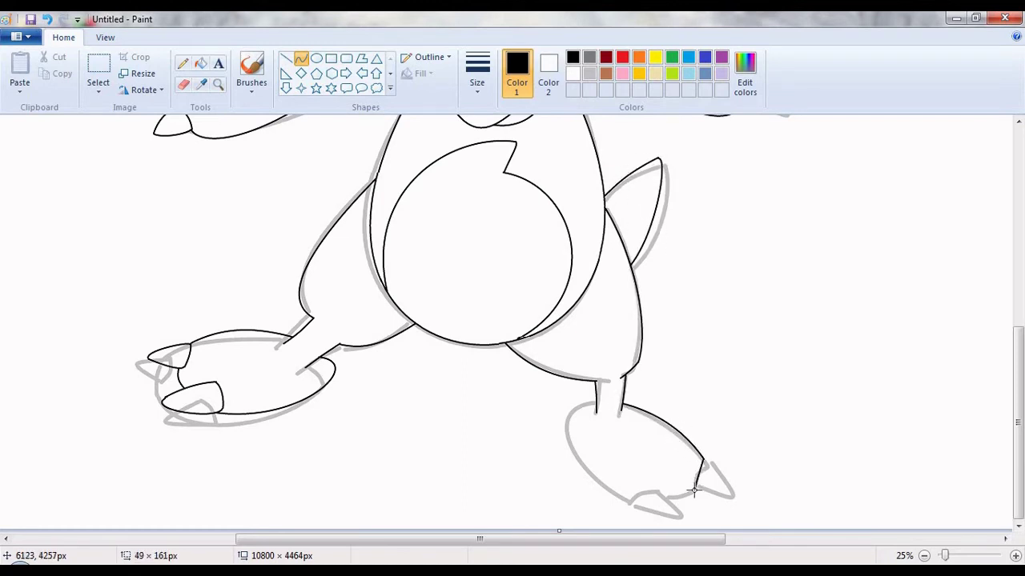
pyautogui.moveTo(695, 492); pyautogui.dragTo(704, 461)
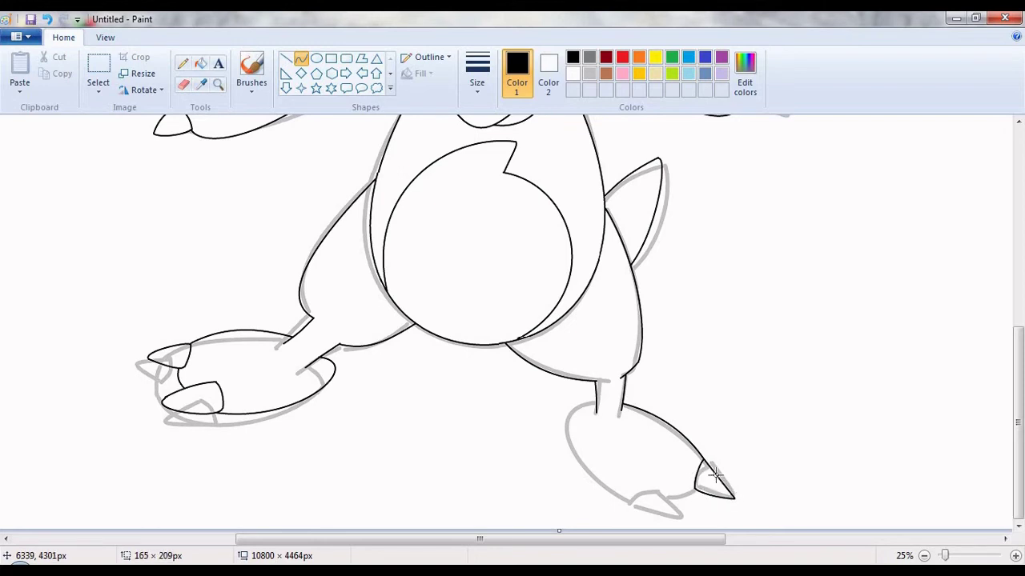
pyautogui.moveTo(630, 503); pyautogui.dragTo(687, 522)
pyautogui.moveTo(658, 513)
pyautogui.mouseDown()
pyautogui.moveTo(649, 467)
pyautogui.moveTo(679, 474)
pyautogui.mouseUp()
pyautogui.moveTo(596, 412); pyautogui.dragTo(631, 502)
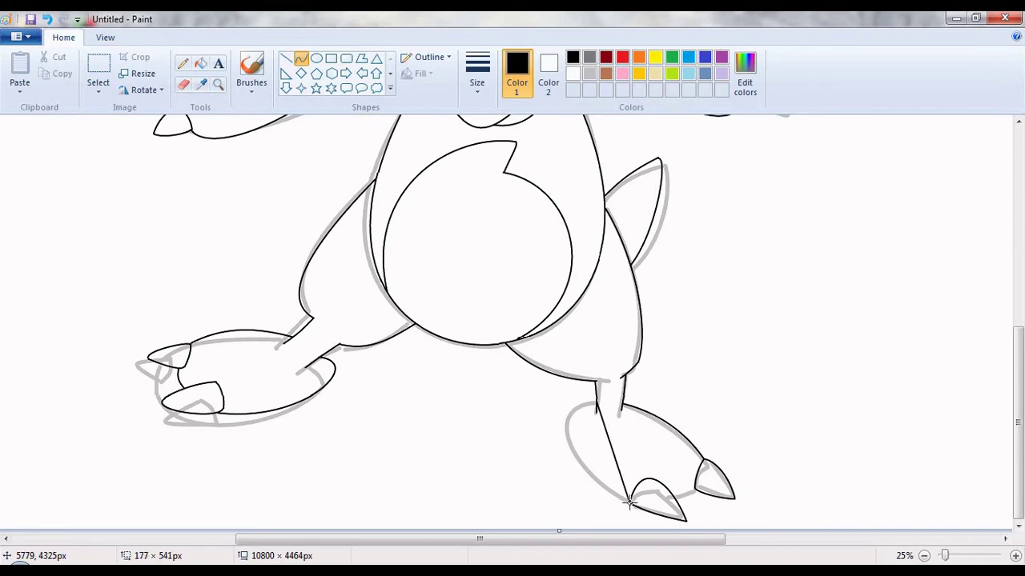
pyautogui.moveTo(613, 458); pyautogui.dragTo(562, 432)
pyautogui.moveTo(695, 489); pyautogui.dragTo(676, 498)
# Fill the leftover gray sketch segments around the right leg, claws, body side and left foot with white
pyautogui.click(200, 63)
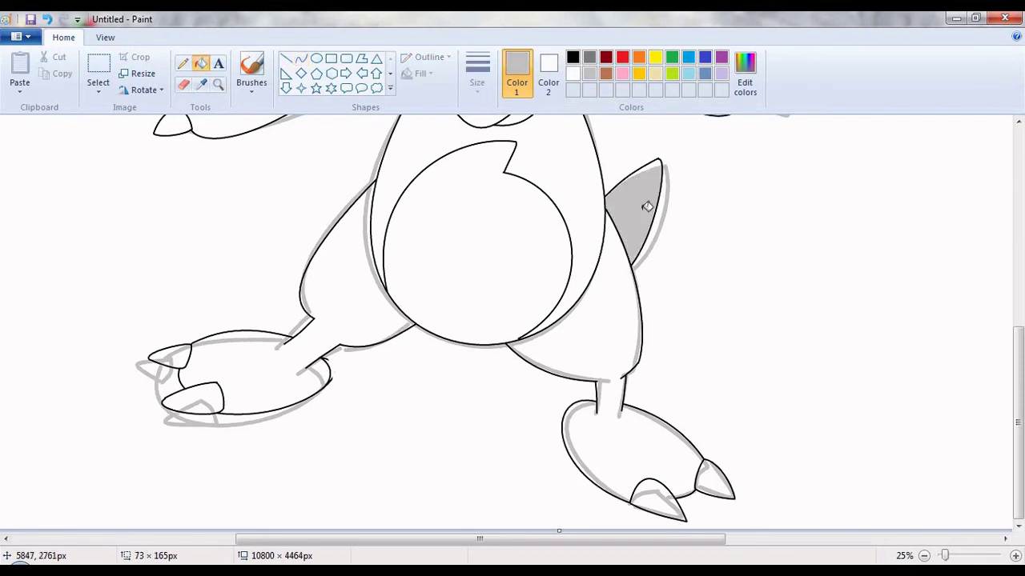
pyautogui.rightClick(636, 368)
pyautogui.rightClick(709, 480)
pyautogui.rightClick(376, 240)
pyautogui.rightClick(240, 343)
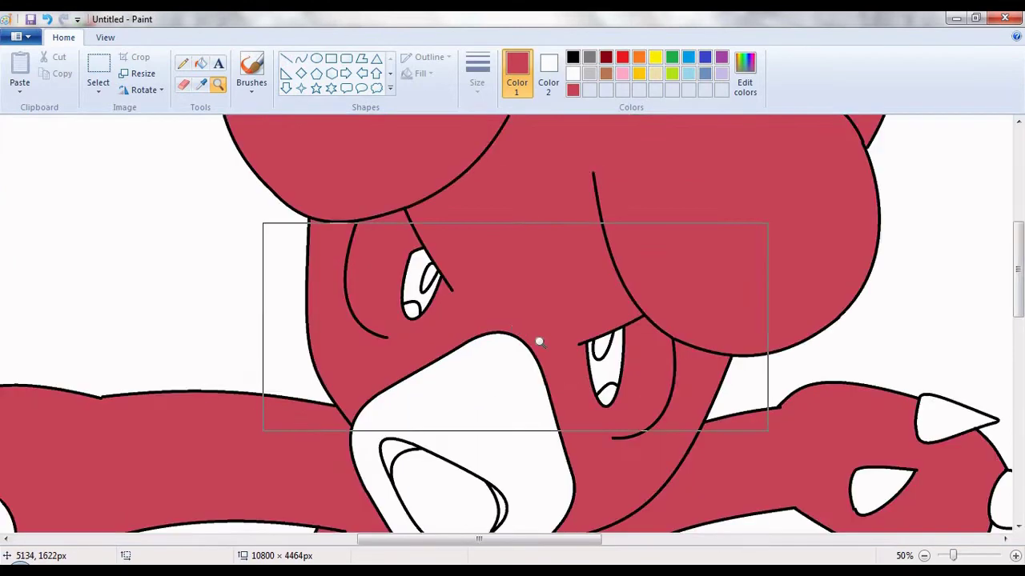
# Close the inner lower edge of the right eye with a white curve and fill its pupil black with a dark blue lower spot
pyautogui.moveTo(609, 384); pyautogui.dragTo(654, 522)
pyautogui.moveTo(632, 453); pyautogui.dragTo(597, 505)
pyautogui.click(201, 63)
pyautogui.click(652, 389)
pyautogui.click(645, 436)
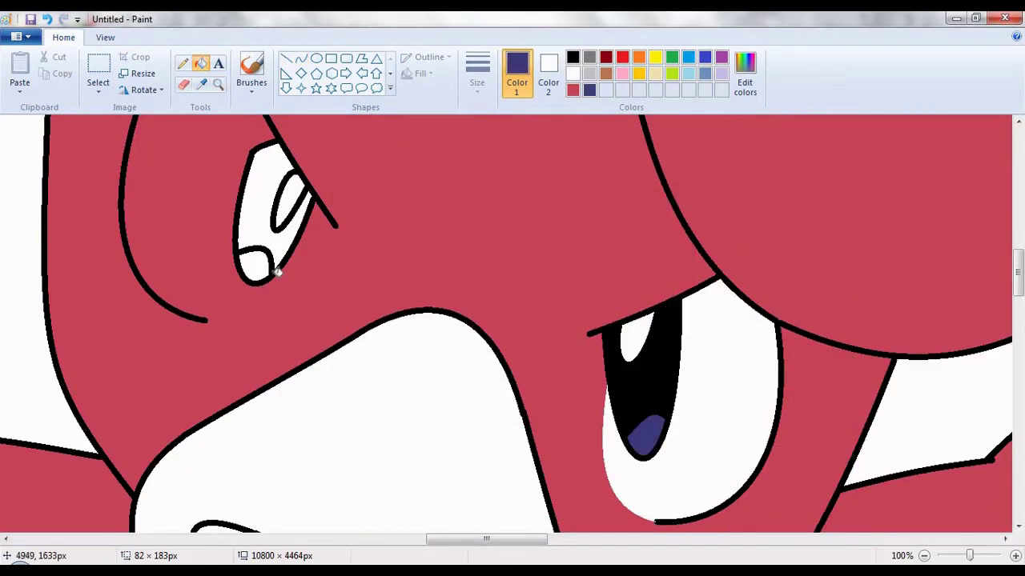
# Fill the lower spot of the left eye dark blue and close that eye's lower edge with a curve
pyautogui.scroll(2, 512, 321)
pyautogui.click(264, 264)
pyautogui.click(300, 59)
pyautogui.moveTo(207, 393)
pyautogui.mouseDown()
pyautogui.moveTo(256, 339)
pyautogui.moveTo(289, 360)
pyautogui.moveTo(260, 400)
pyautogui.mouseUp()
# Mix a light yellow (Red 238, Green 233, Blue 123) and fill the snout and belly patch with it
pyautogui.click(924, 556)
pyautogui.click(745, 72)
pyautogui.click(537, 222)
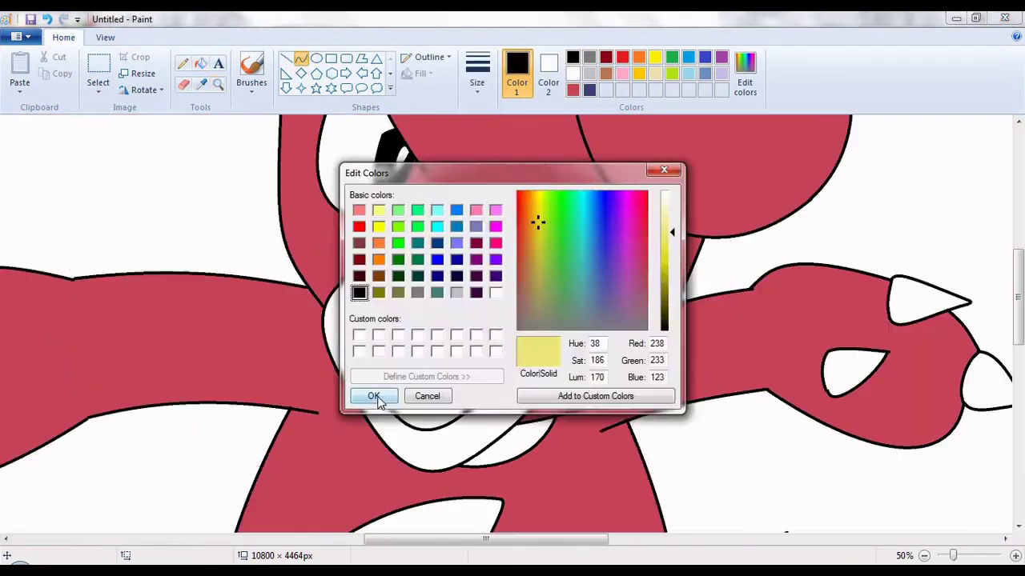
pyautogui.click(373, 396)
pyautogui.click(200, 64)
pyautogui.click(356, 300)
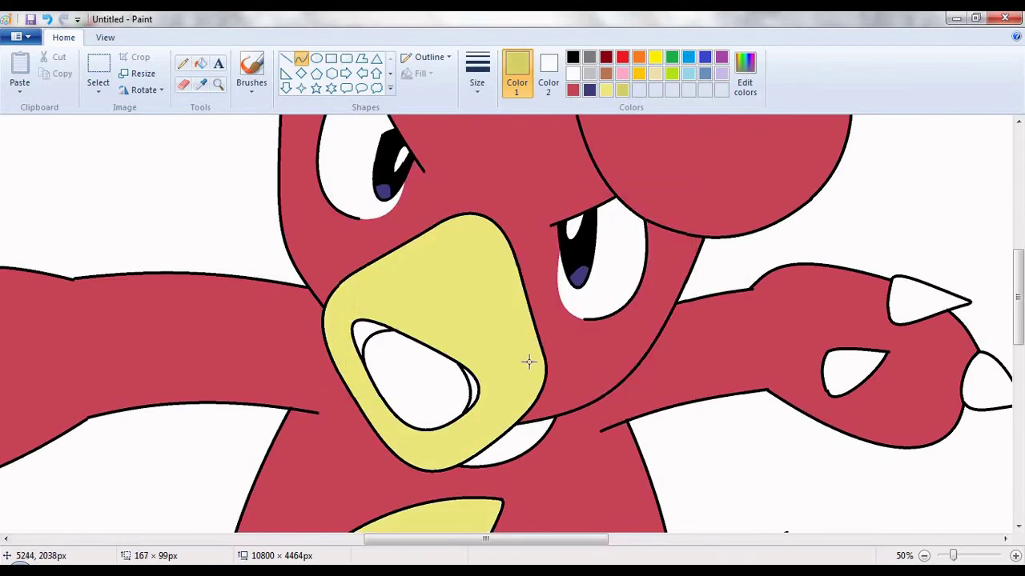
# Shade the lower part of the belly patch with the darker yellow below a shallow curve
pyautogui.scroll(-5, 504, 380)
pyautogui.click(200, 63)
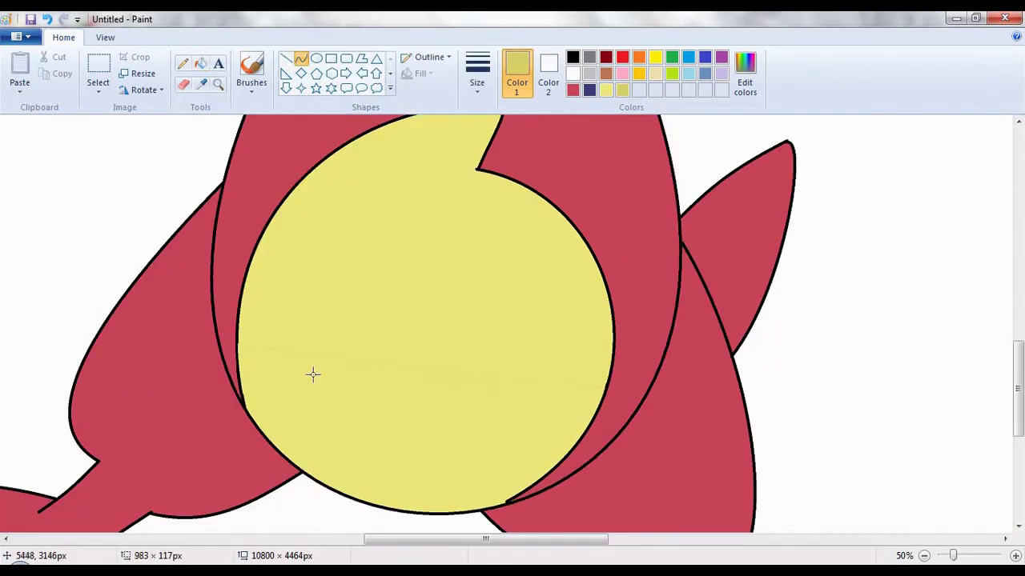
pyautogui.click(453, 473)
# Fill the tongue inside the open mouth red and shade its upper part dark red along a curve
pyautogui.click(218, 84)
pyautogui.click(449, 336)
pyautogui.click(200, 64)
pyautogui.click(572, 88)
pyautogui.click(512, 320)
pyautogui.click(639, 89)
pyautogui.click(300, 59)
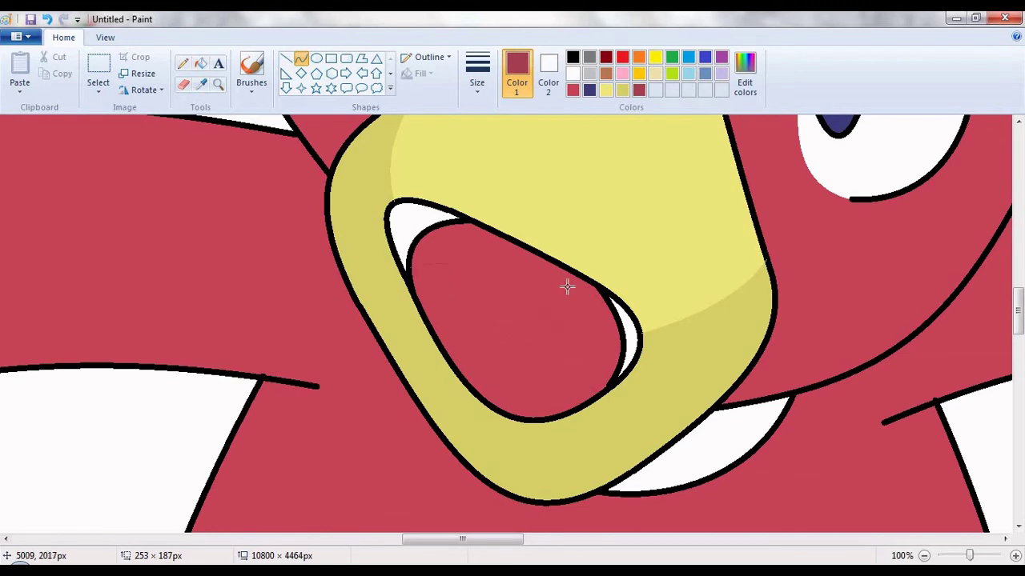
pyautogui.click(200, 63)
pyautogui.click(496, 336)
# Outline the shading areas on the hair lobes and around the eyes with dark red curves
pyautogui.click(924, 556)
pyautogui.click(1015, 555)
pyautogui.click(300, 58)
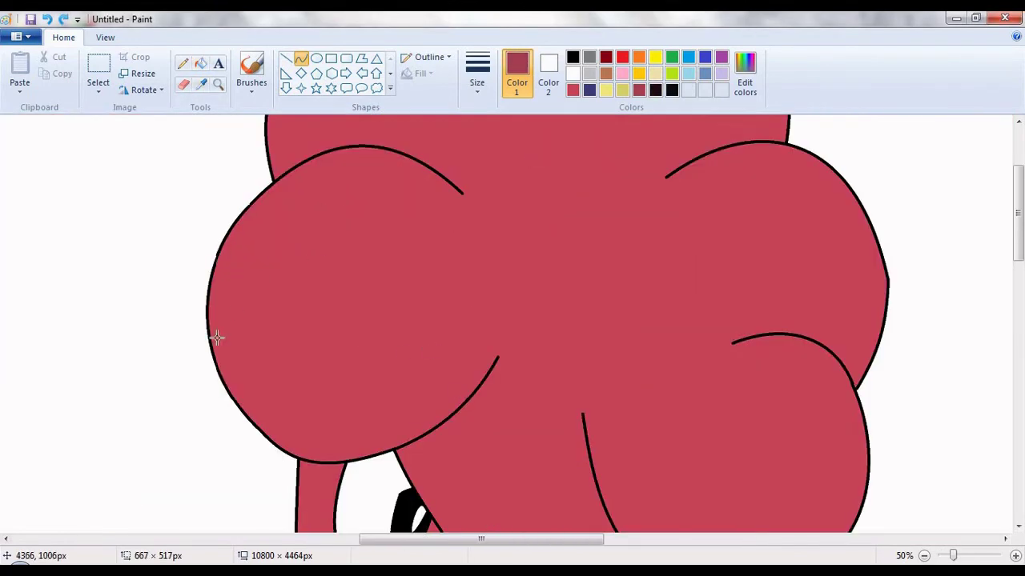
pyautogui.scroll(3, 270, 494)
pyautogui.moveTo(514, 254); pyautogui.dragTo(286, 274)
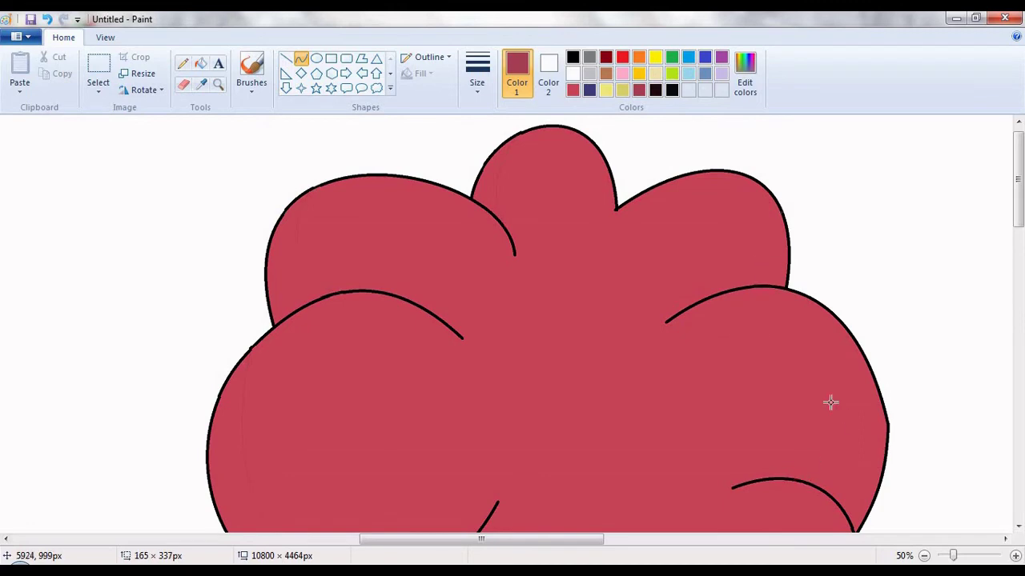
pyautogui.scroll(-3, 858, 468)
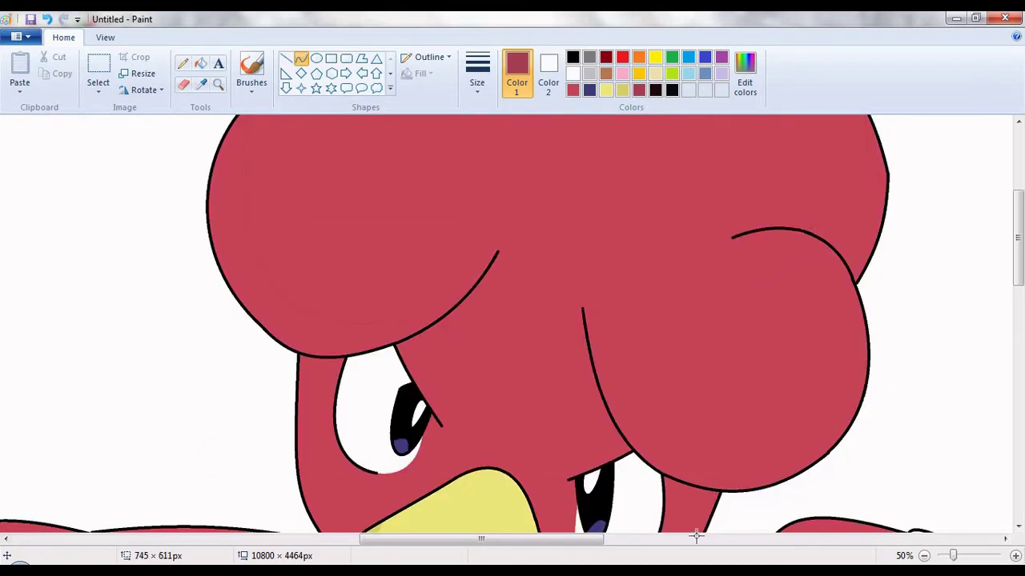
pyautogui.scroll(-3, 408, 250)
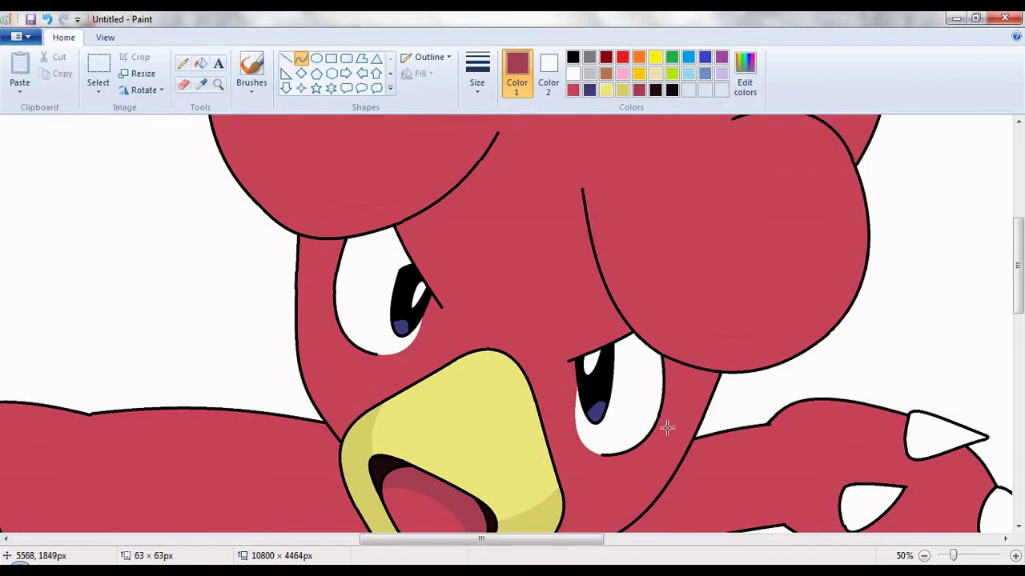
pyautogui.scroll(-2, 576, 425)
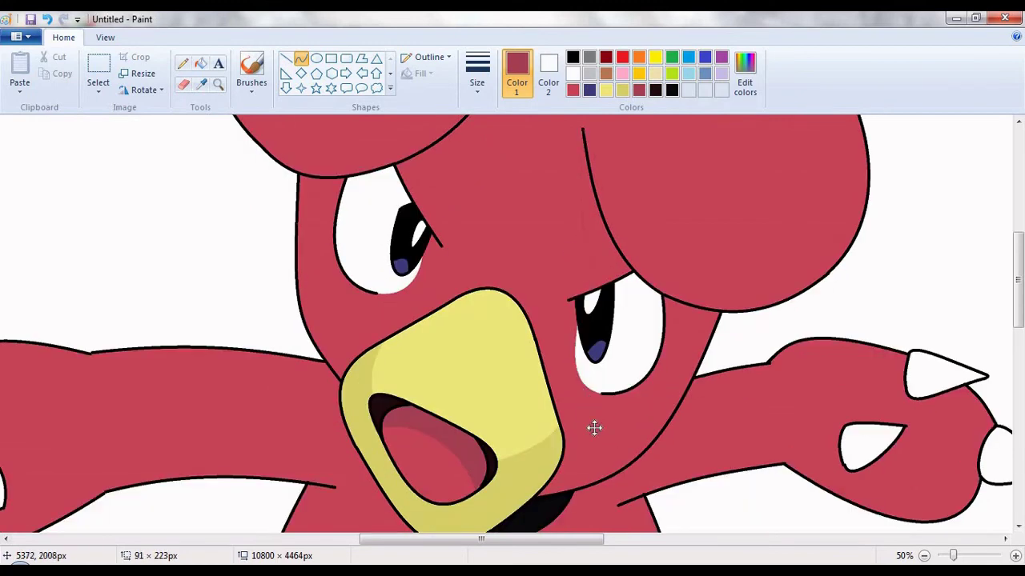
# Draw dark red shading curves on the right arm, the body side below the left arm, and both thighs
pyautogui.scroll(-5, 625, 421)
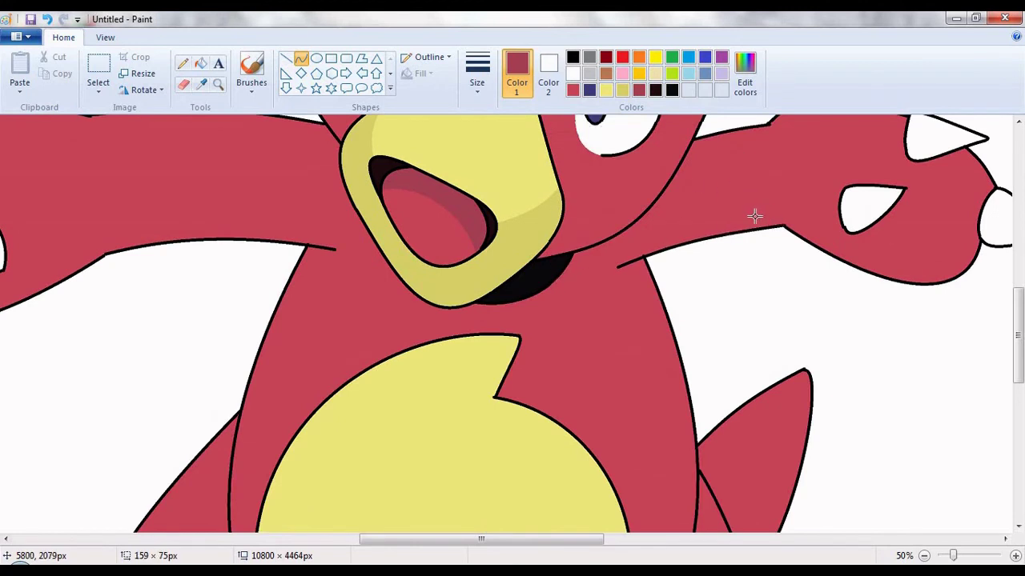
pyautogui.moveTo(307, 248); pyautogui.dragTo(241, 408)
pyautogui.scroll(-8, 285, 307)
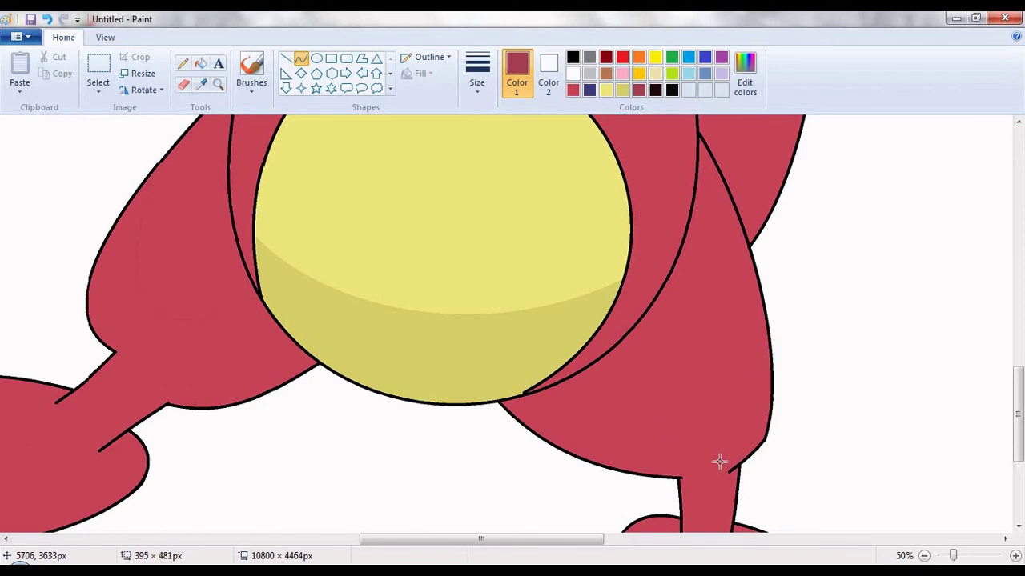
# Draw dark red shading curves along the lower edges of the right foot and the left foot
pyautogui.scroll(-5, 719, 462)
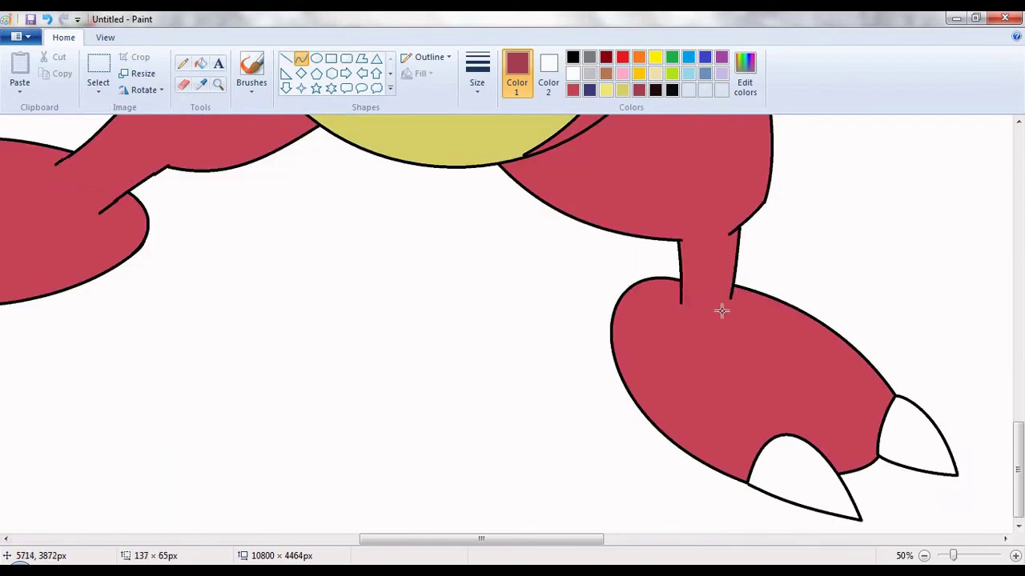
pyautogui.moveTo(722, 311); pyautogui.dragTo(881, 425)
pyautogui.hscroll(-3, 143, 237)
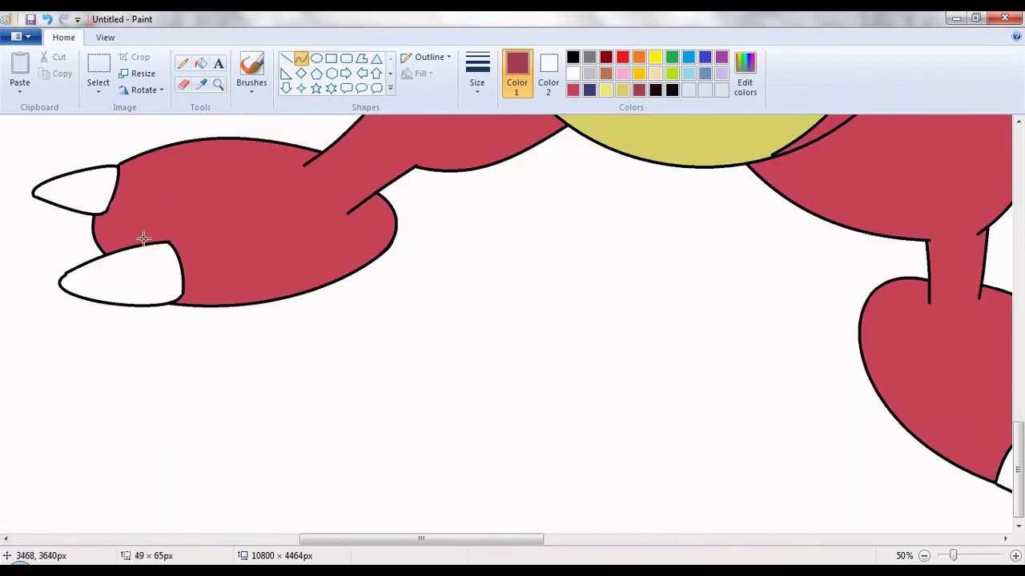
pyautogui.moveTo(119, 225); pyautogui.dragTo(180, 248)
pyautogui.moveTo(387, 236); pyautogui.dragTo(277, 283)
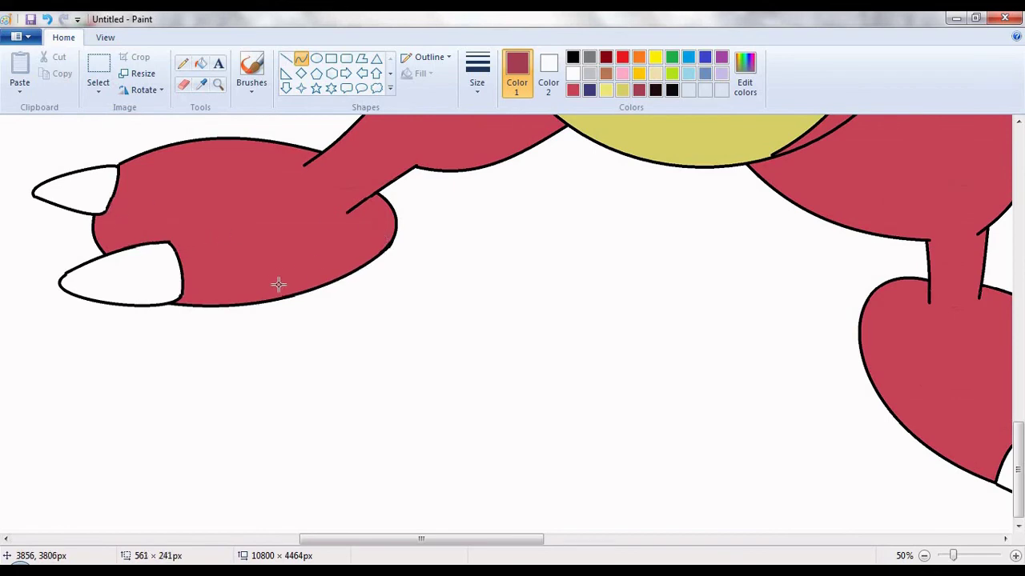
# Fill the outlined shading areas of the hair lobes with dark red
pyautogui.click(201, 63)
pyautogui.scroll(-1, 396, 201)
pyautogui.click(398, 201)
pyautogui.click(641, 192)
pyautogui.click(680, 299)
pyautogui.click(609, 400)
pyautogui.scroll(-1, 595, 450)
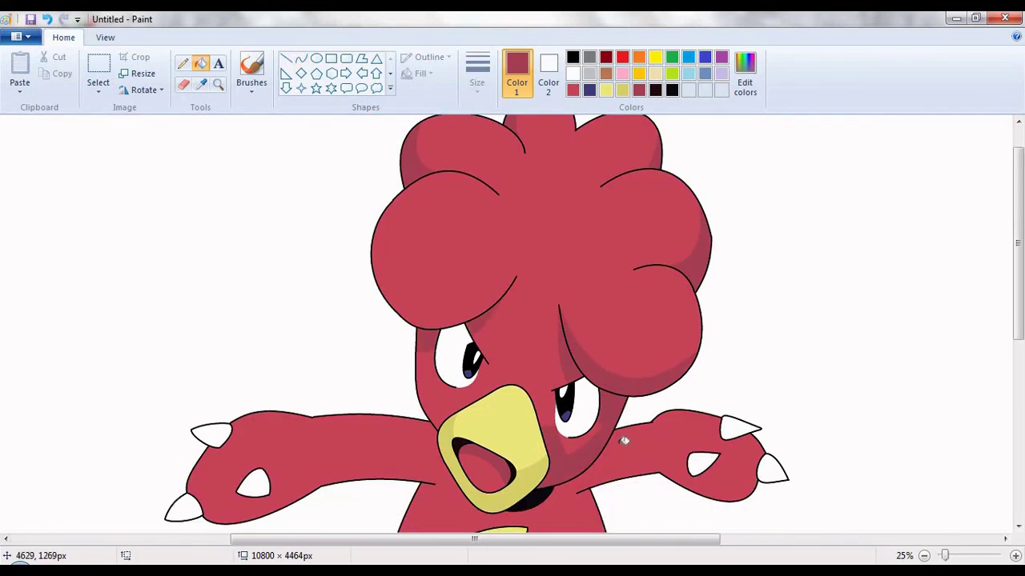
# Fill the outlined shading areas on the right arm, body, legs and feet with dark red
pyautogui.click(622, 440)
pyautogui.scroll(-5, 577, 320)
pyautogui.click(593, 368)
pyautogui.click(617, 473)
pyautogui.click(688, 504)
pyautogui.click(360, 321)
pyautogui.click(265, 400)
# Draw light lavender-gray shading curves across the three claws of the left hand
pyautogui.scroll(1, 205, 398)
pyautogui.click(301, 58)
pyautogui.moveTo(371, 249); pyautogui.dragTo(444, 262)
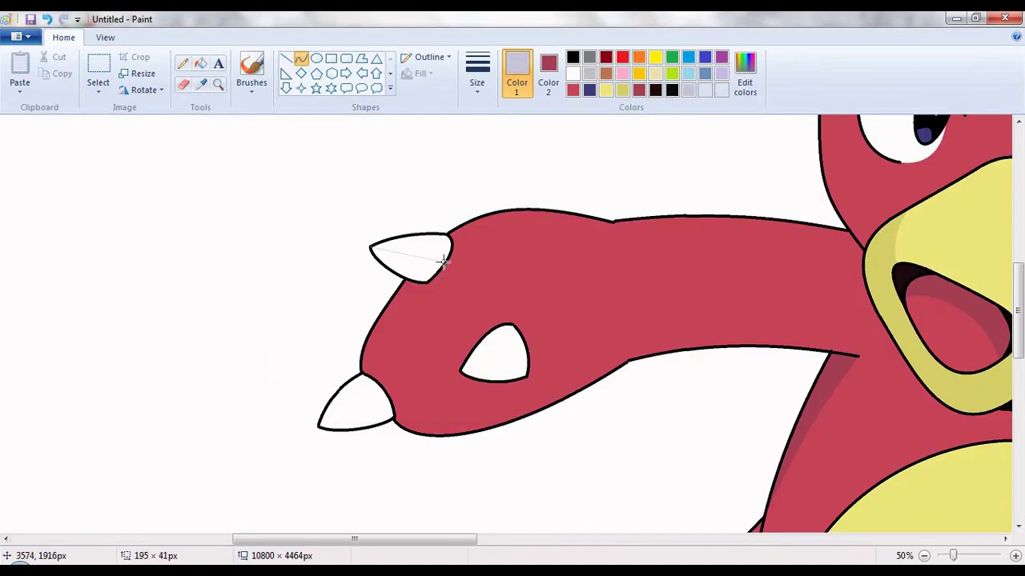
pyautogui.click(436, 251)
pyautogui.moveTo(464, 360); pyautogui.dragTo(527, 354)
pyautogui.click(496, 354)
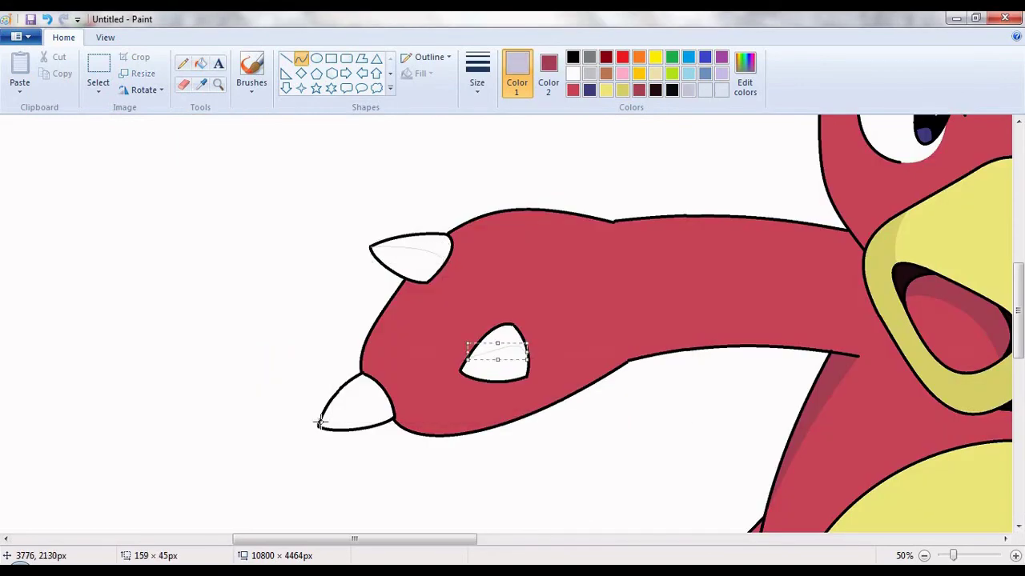
pyautogui.moveTo(392, 398); pyautogui.dragTo(343, 393)
pyautogui.click(365, 383)
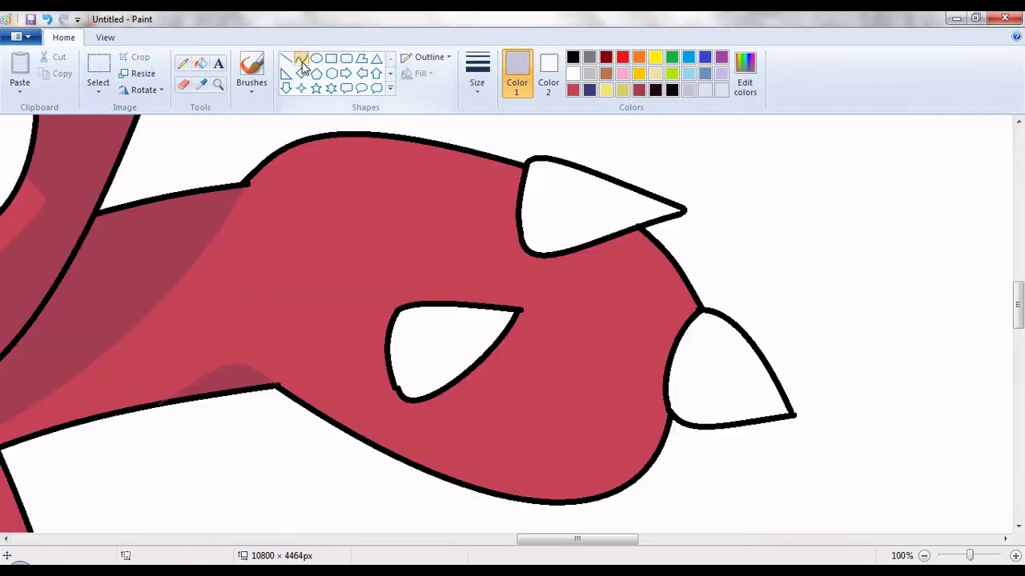
# Draw light lavender-gray shading curves across the three claws of the right hand
pyautogui.click(302, 64)
pyautogui.moveTo(525, 204); pyautogui.dragTo(680, 212)
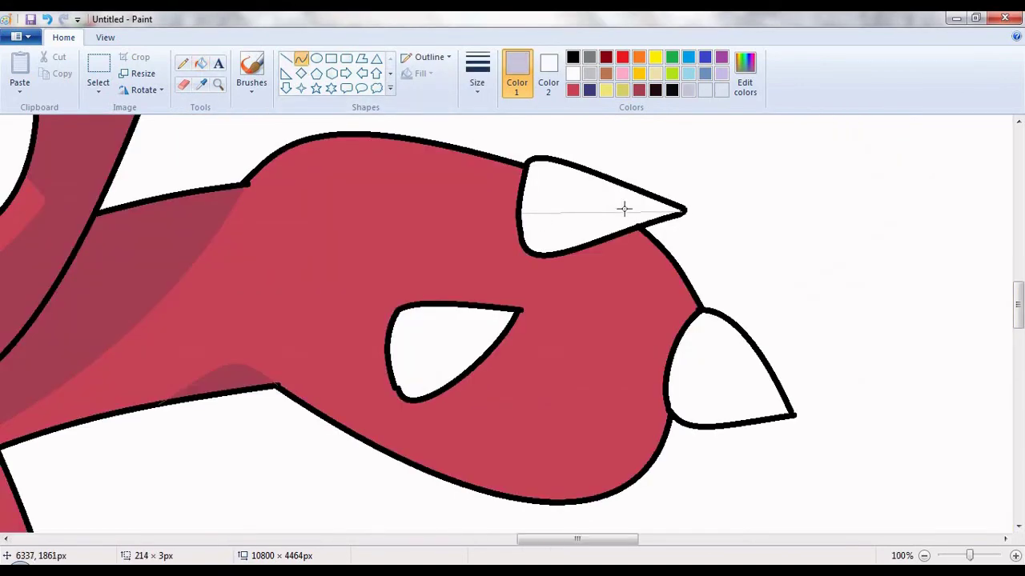
pyautogui.click(536, 180)
pyautogui.click(535, 192)
pyautogui.moveTo(396, 316); pyautogui.dragTo(512, 311)
pyautogui.click(401, 307)
pyautogui.moveTo(697, 332)
pyautogui.mouseDown()
pyautogui.moveTo(780, 404)
pyautogui.moveTo(724, 352)
pyautogui.mouseUp()
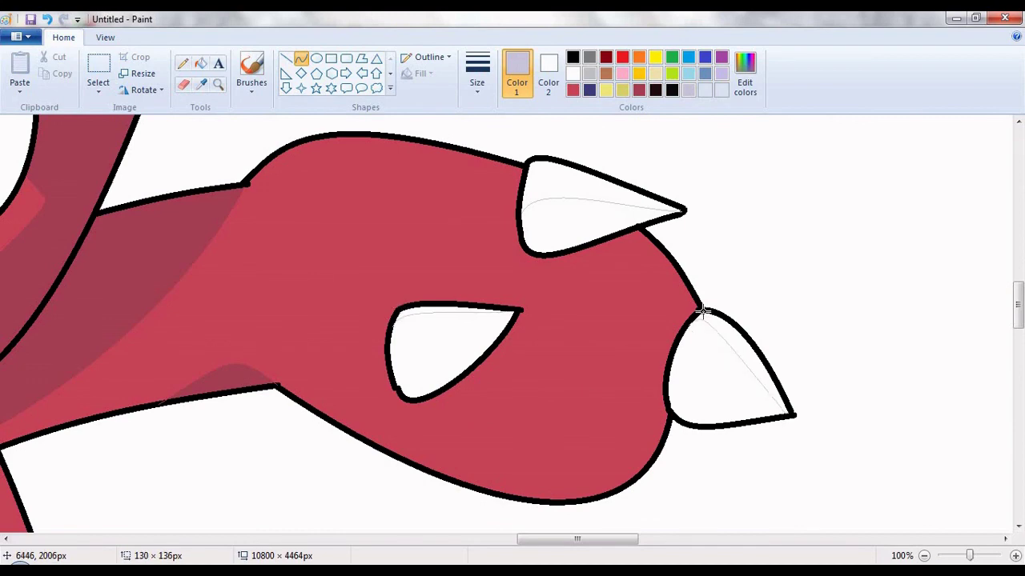
pyautogui.click(705, 320)
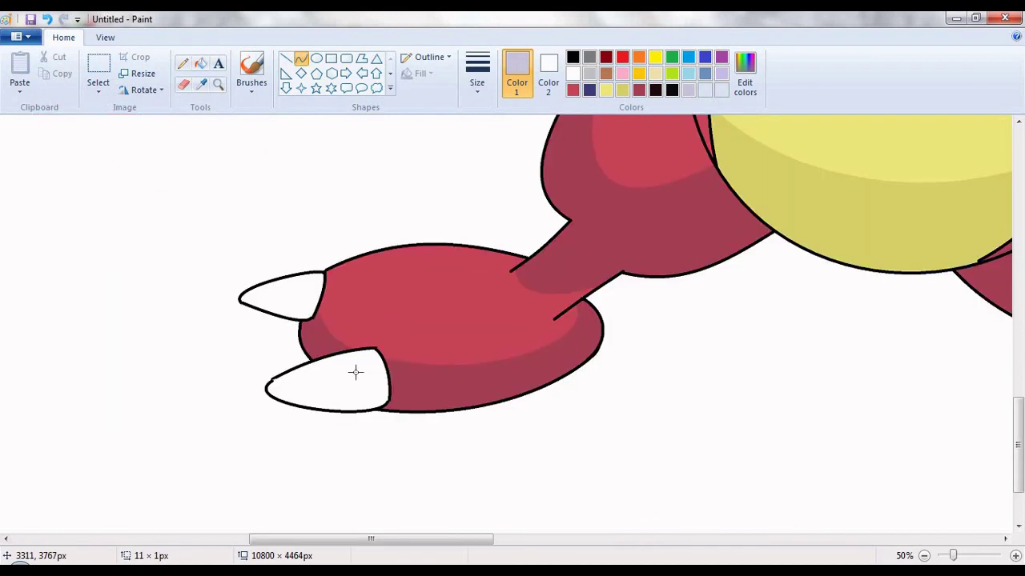
# Draw light lavender-gray shading curves across the claws of the left foot and the right foot
pyautogui.moveTo(390, 370)
pyautogui.mouseDown()
pyautogui.moveTo(272, 377)
pyautogui.moveTo(373, 343)
pyautogui.mouseUp()
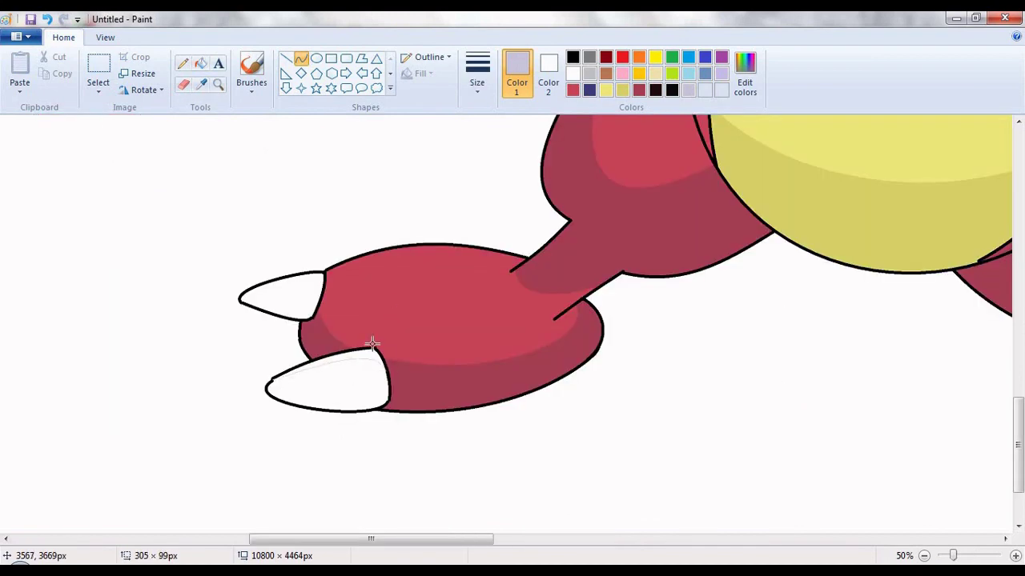
pyautogui.click(373, 343)
pyautogui.moveTo(325, 283)
pyautogui.mouseDown()
pyautogui.moveTo(245, 295)
pyautogui.moveTo(318, 269)
pyautogui.mouseUp()
pyautogui.click(304, 65)
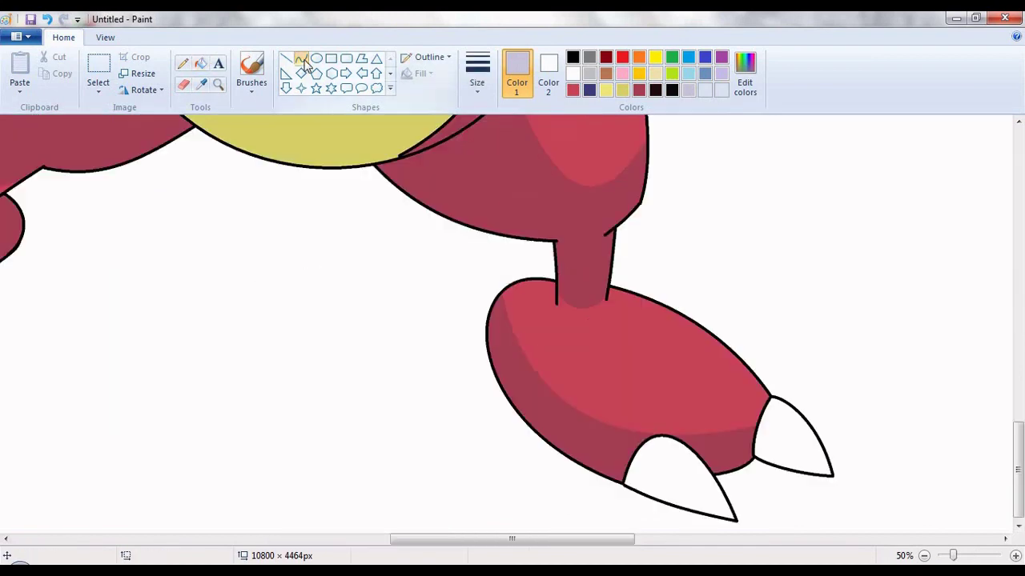
pyautogui.moveTo(645, 445); pyautogui.dragTo(705, 484)
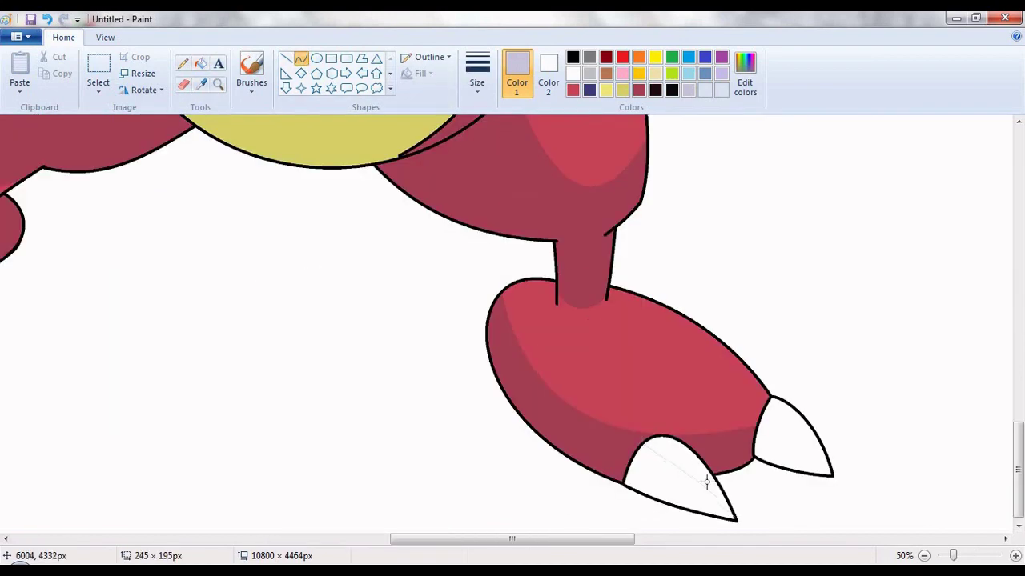
pyautogui.click(666, 430)
pyautogui.click(795, 441)
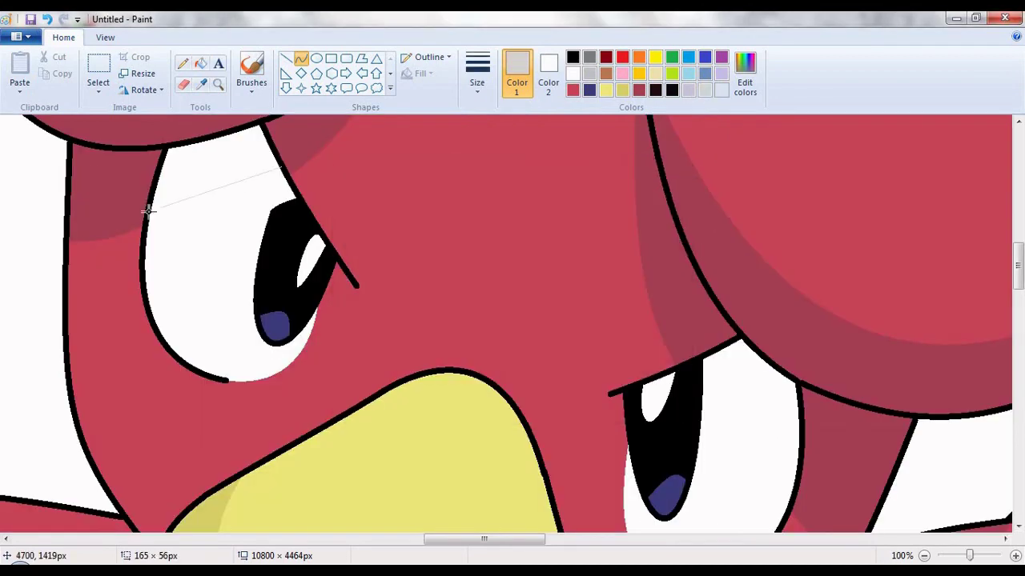
# Draw light gray curves across the whites of both eyes to bound their shading for filling
pyautogui.moveTo(192, 197); pyautogui.dragTo(184, 206)
pyautogui.moveTo(701, 360); pyautogui.dragTo(712, 391)
pyautogui.click(201, 63)
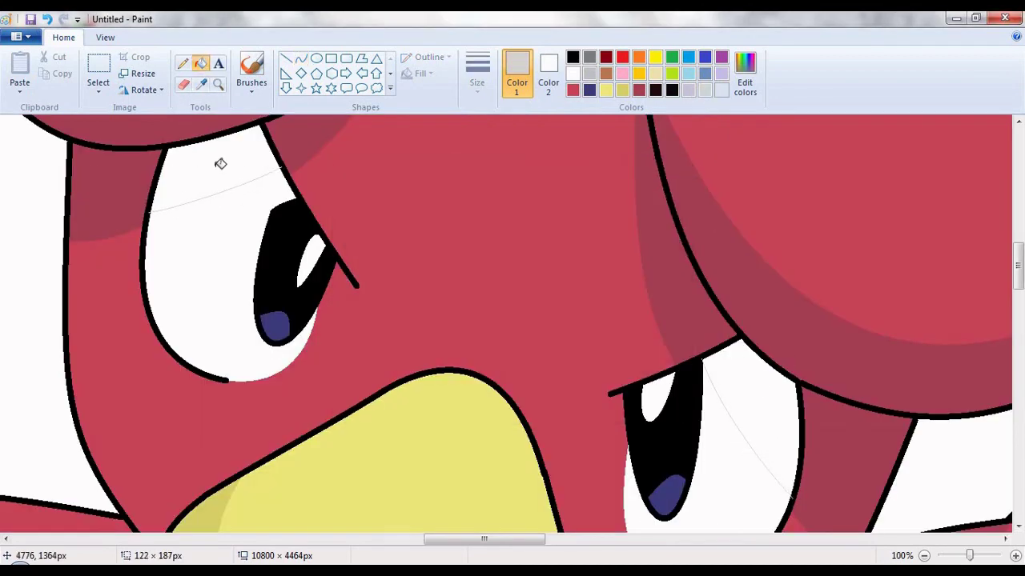